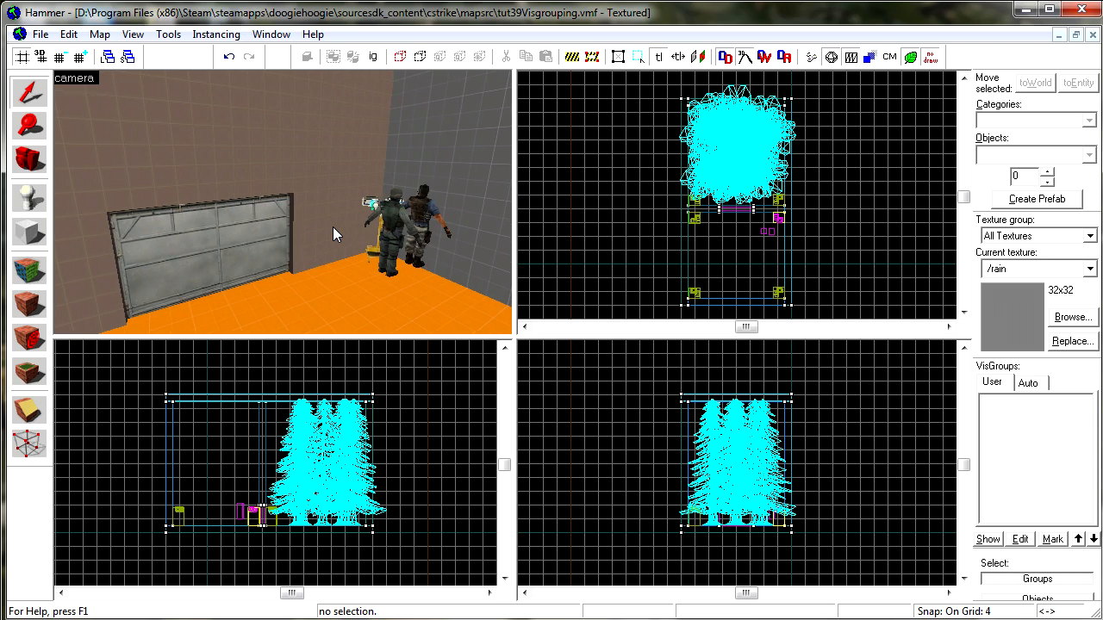
- Examine the map's garage room and the dense pine trees behind the door in the 3D and side views
{"action": "key", "text": "Left"}
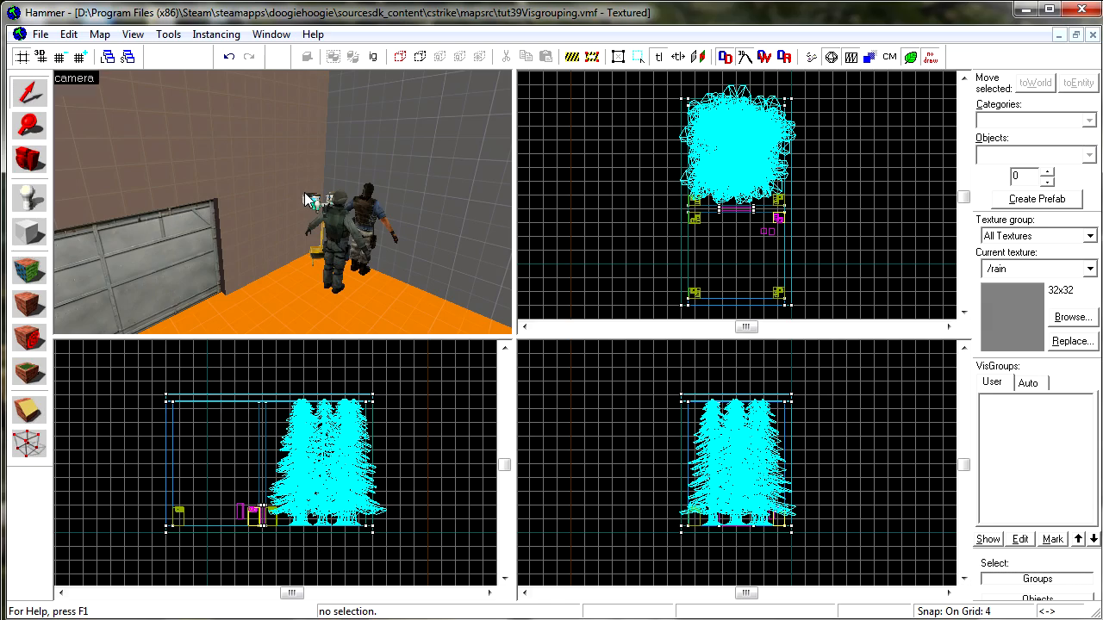
{"action": "key", "text": "Left"}
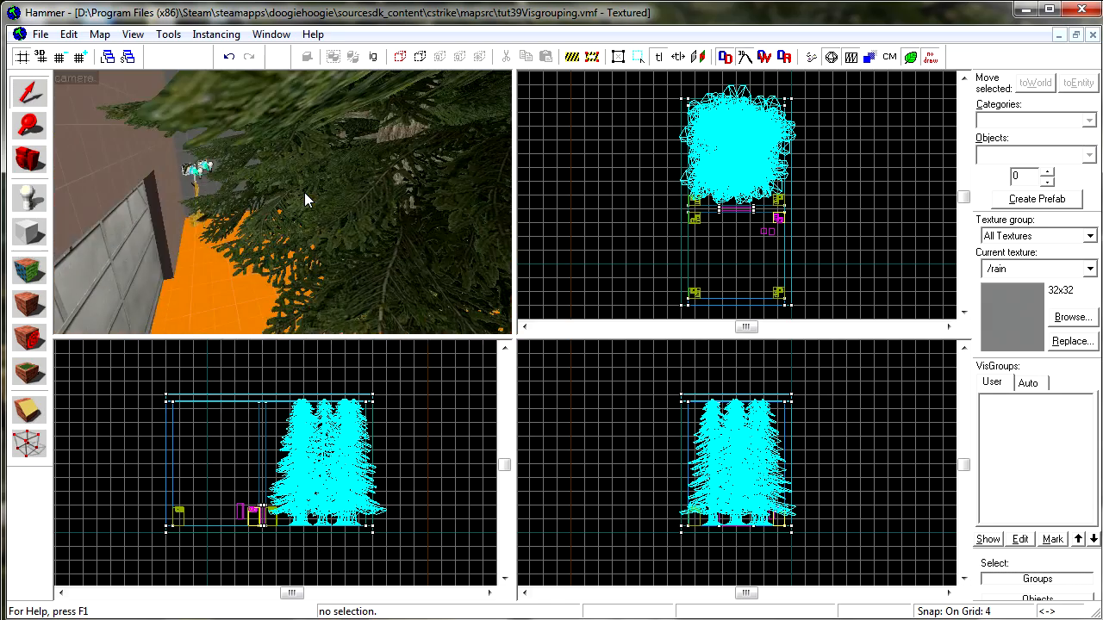
{"action": "key", "text": "w"}
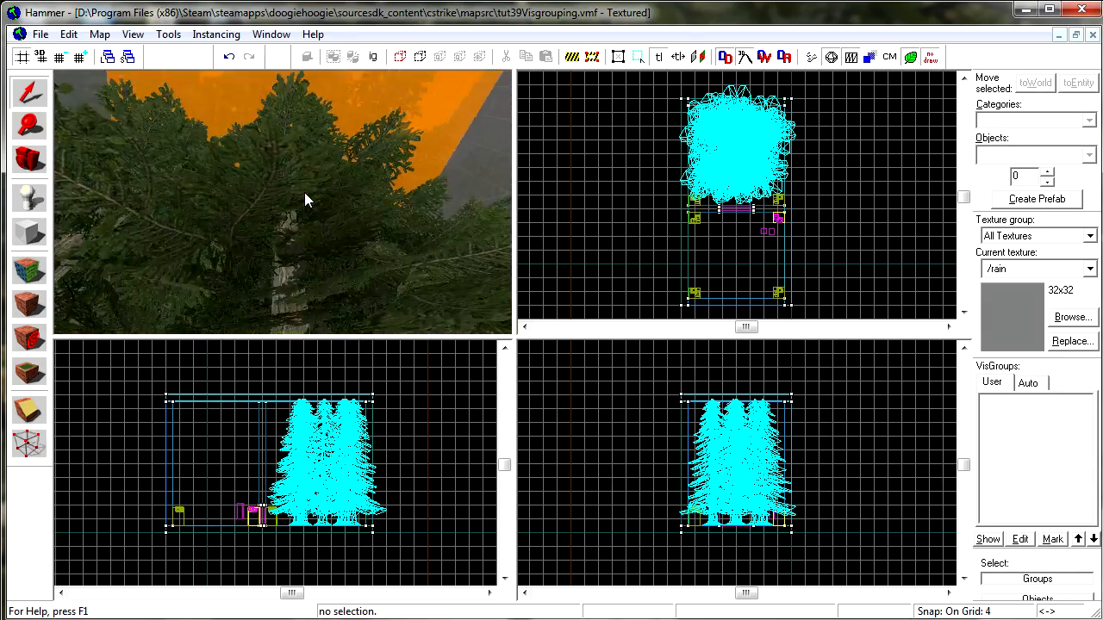
{"action": "key", "text": "w"}
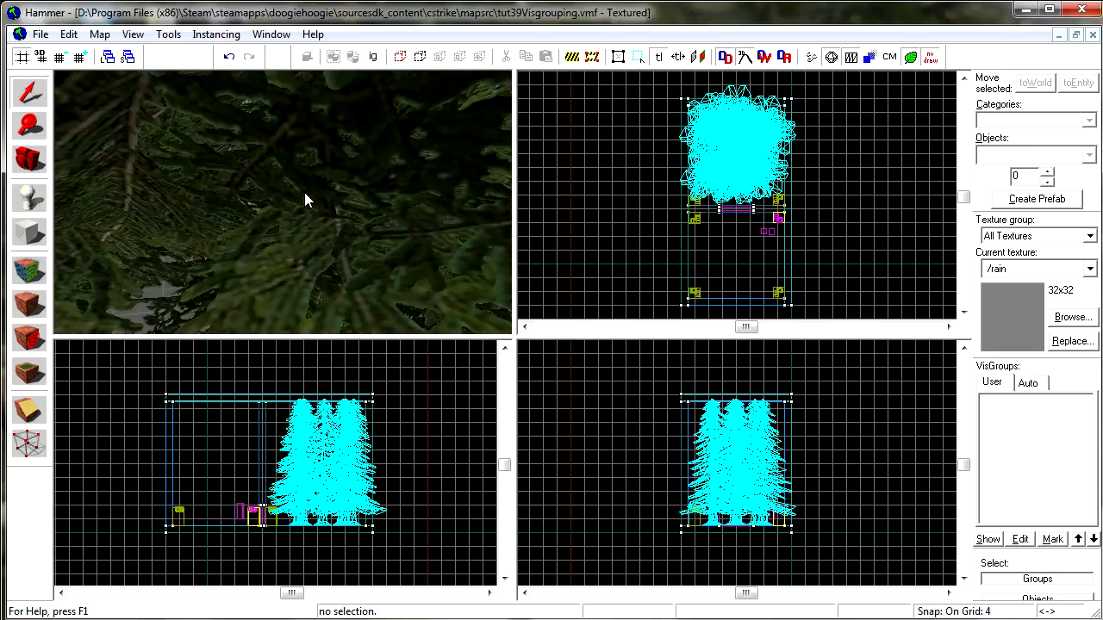
{"action": "key", "text": "w"}
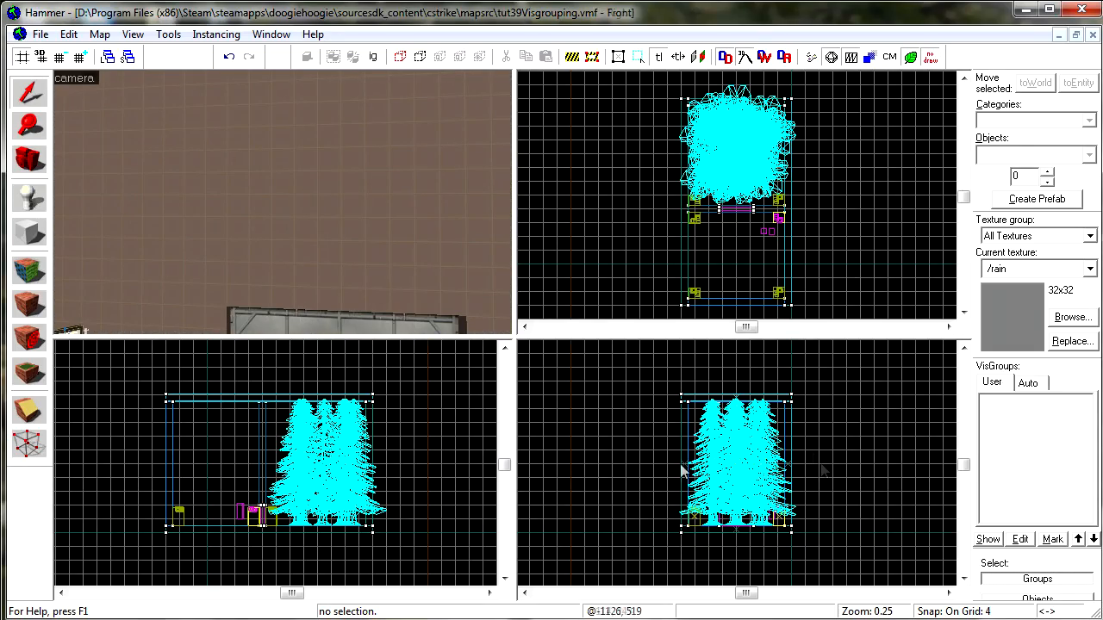
{"action": "scroll", "coordinate": [786, 494], "scroll_direction": "up", "scroll_amount": 10}
{"action": "scroll", "coordinate": [845, 470], "scroll_direction": "down", "scroll_amount": 7}
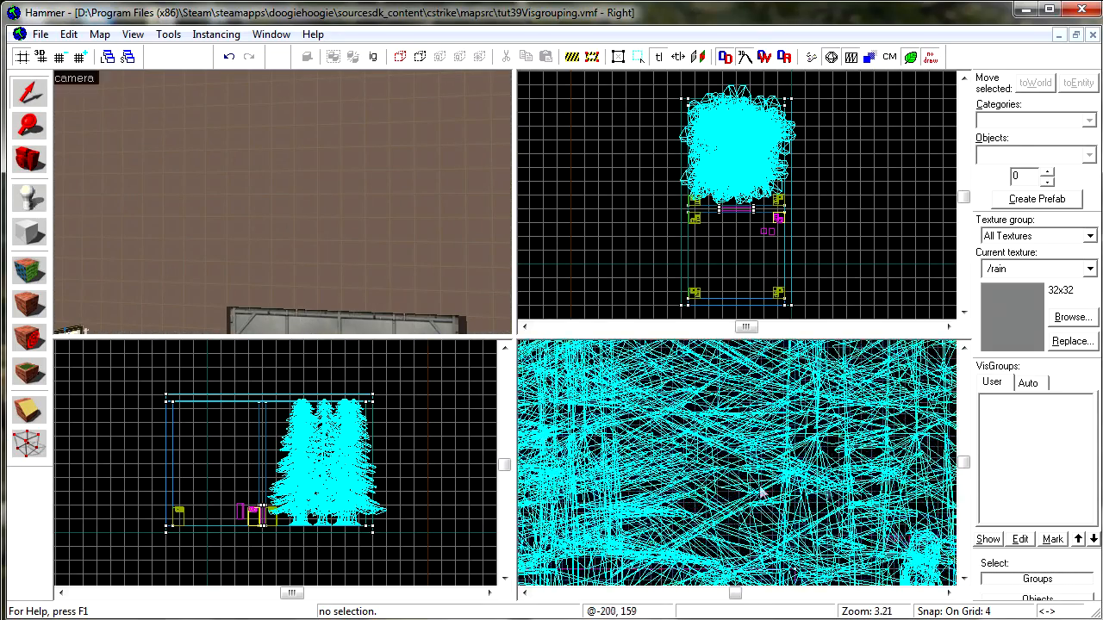
{"action": "scroll", "coordinate": [833, 475], "scroll_direction": "down", "scroll_amount": 1}
{"action": "scroll", "coordinate": [829, 444], "scroll_direction": "up", "scroll_amount": 3}
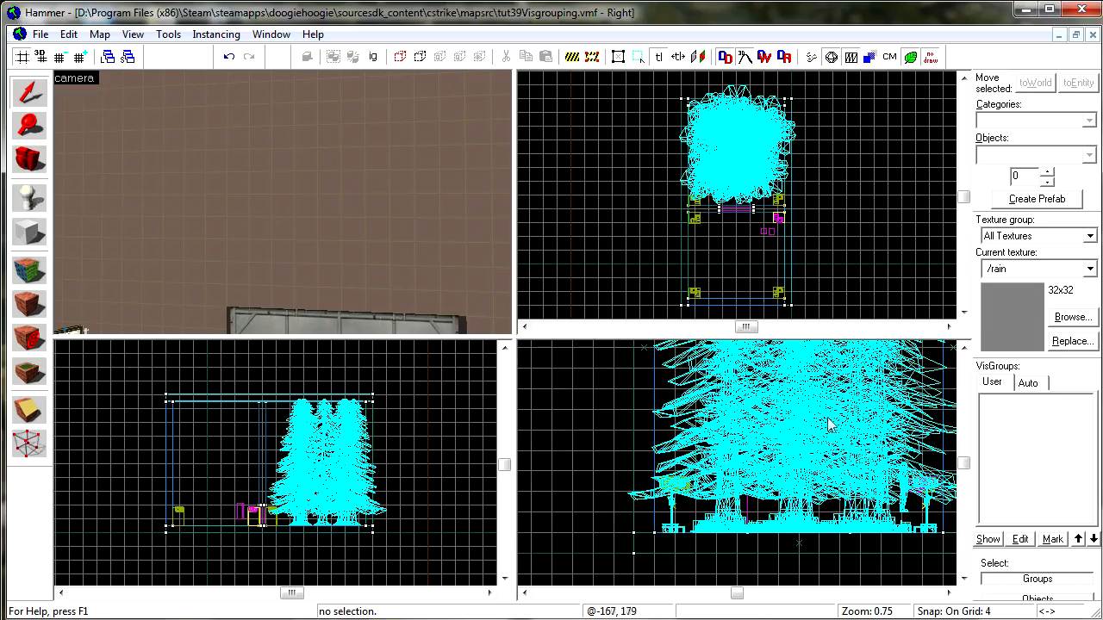
{"action": "scroll", "coordinate": [830, 520], "scroll_direction": "up", "scroll_amount": 3}
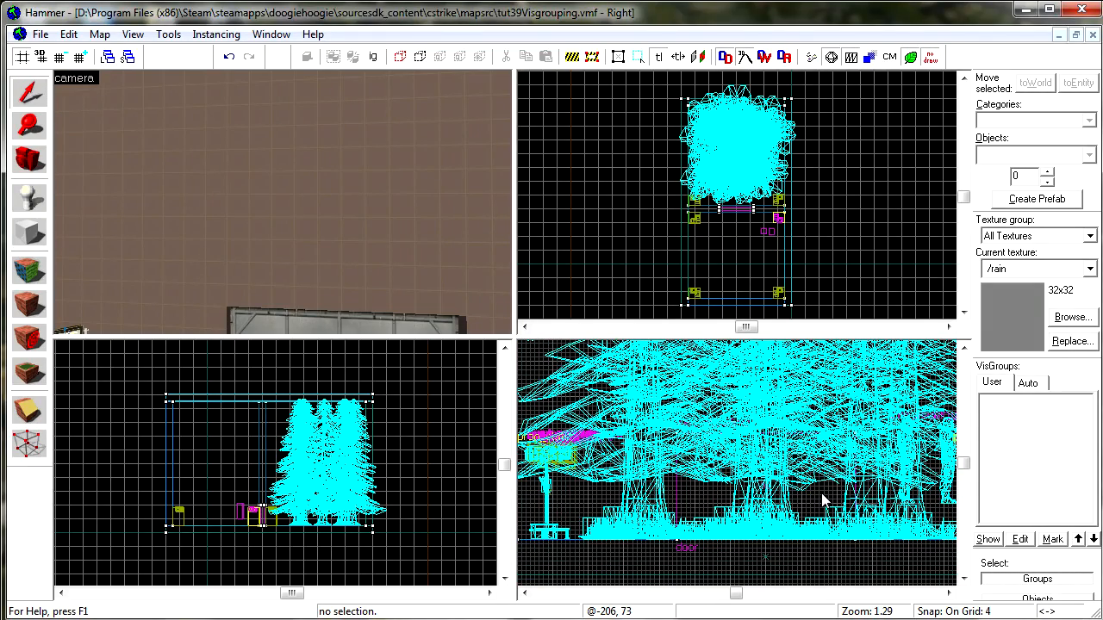
{"action": "key", "text": "s"}
{"action": "key", "text": "s"}
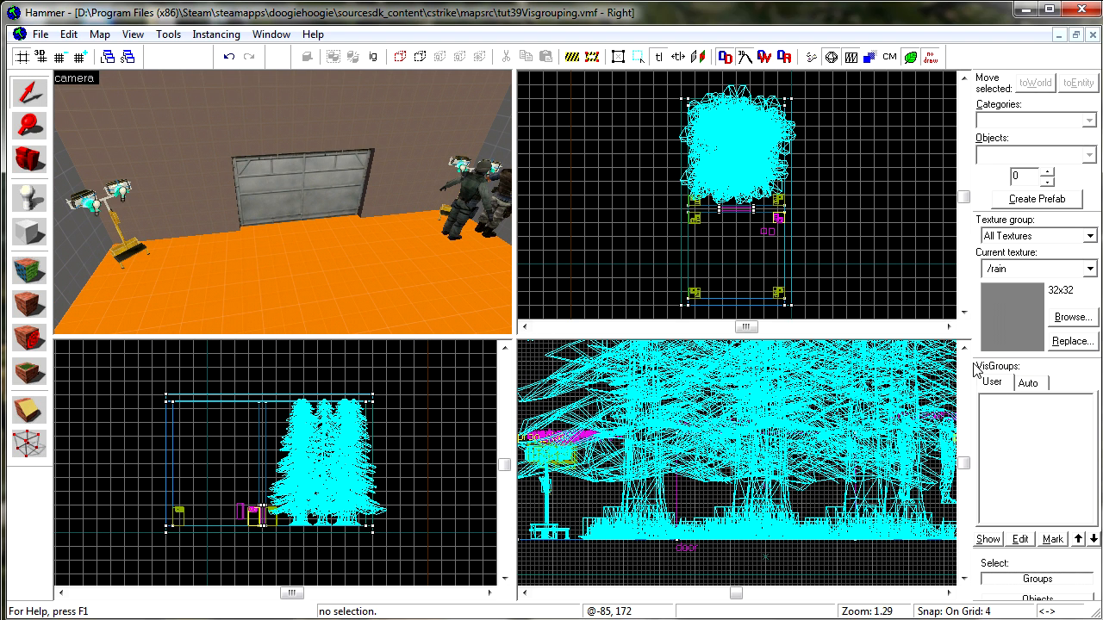
- Display the automatic VisGroups list, look through its categories, and hide and reshow the whole Auto group
{"action": "left_click", "coordinate": [1038, 391]}
{"action": "left_click", "coordinate": [991, 385]}
{"action": "left_click", "coordinate": [1037, 389]}
{"action": "left_click_drag", "start_coordinate": [1029, 519], "coordinate": [1045, 521]}
{"action": "left_click_drag", "start_coordinate": [1091, 462], "coordinate": [1090, 429]}
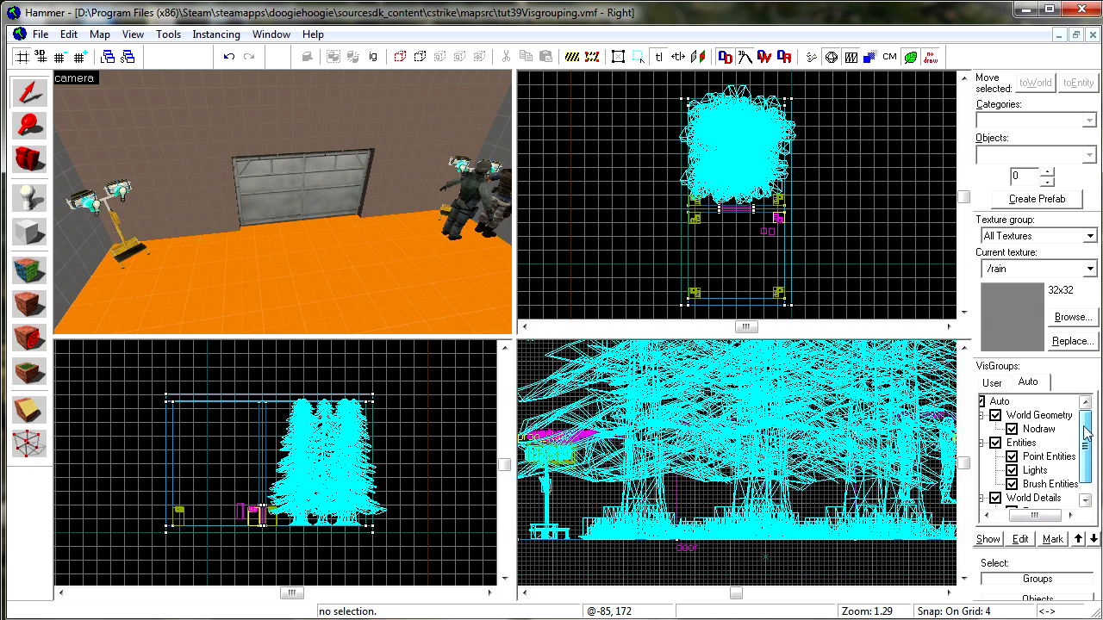
{"action": "left_click_drag", "start_coordinate": [1044, 519], "coordinate": [1033, 519]}
{"action": "left_click", "coordinate": [991, 402]}
{"action": "left_click", "coordinate": [991, 402]}
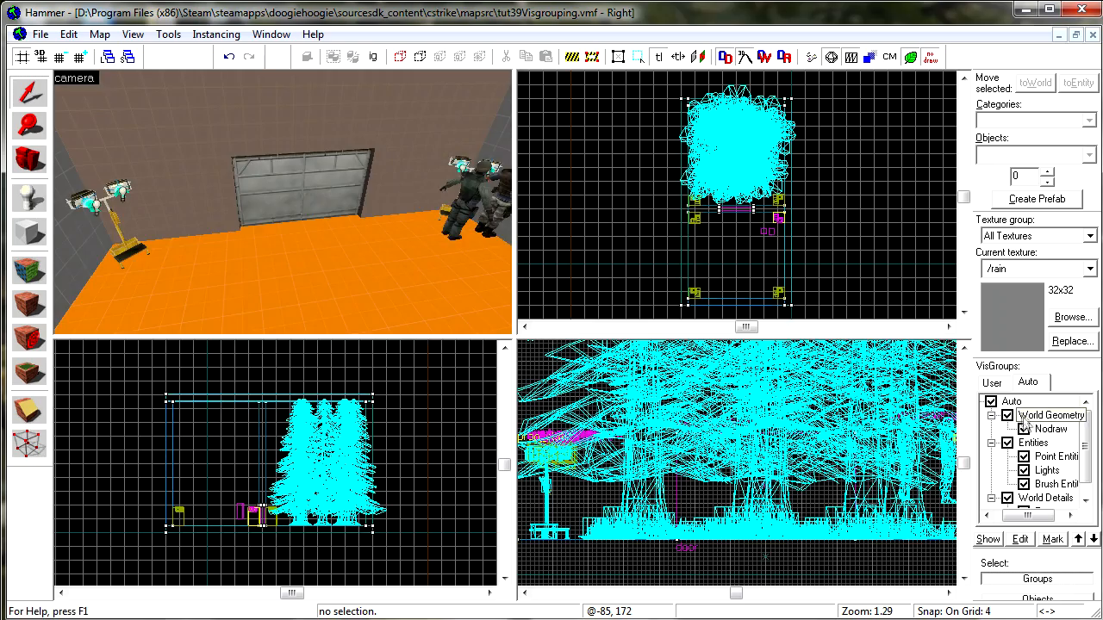
- Hide the World Geometry auto group and look around the objects that remain in the 3D view
{"action": "left_click", "coordinate": [1007, 416]}
{"action": "key", "text": "z"}
{"action": "key", "text": "a"}
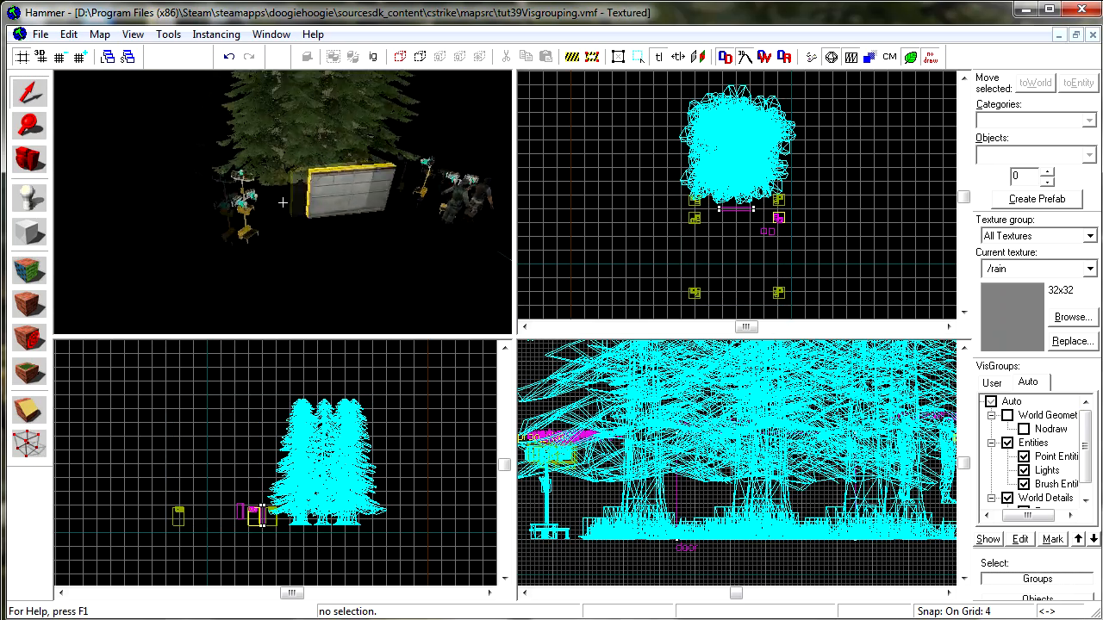
{"action": "key", "text": "w"}
{"action": "key", "text": "s"}
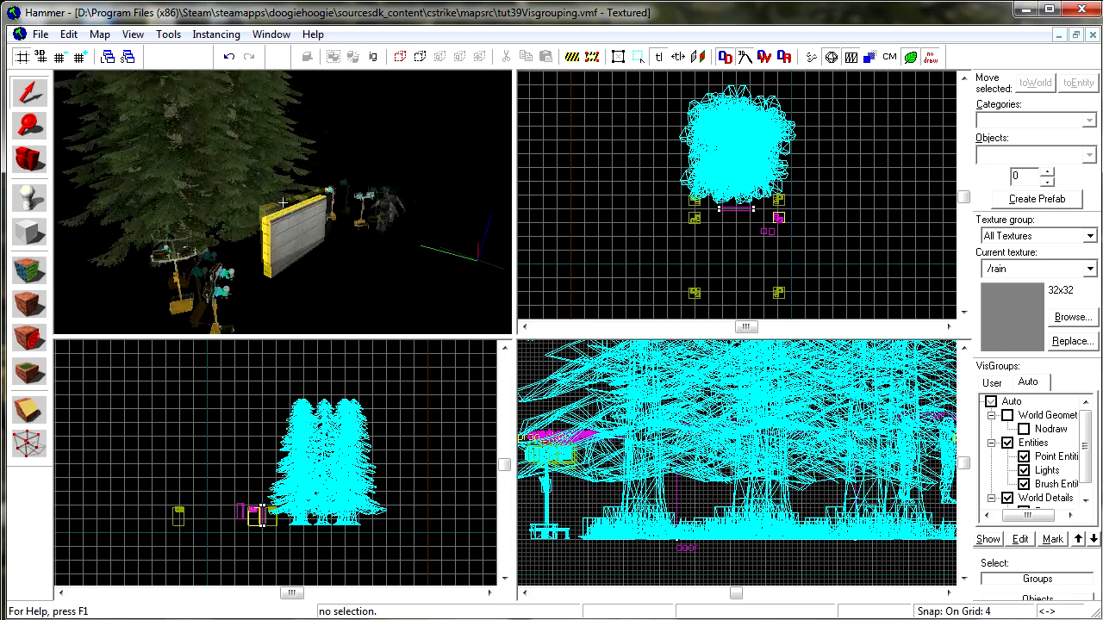
{"action": "key", "text": "z"}
{"action": "left_click", "coordinate": [1009, 417]}
{"action": "left_click", "coordinate": [1009, 417]}
{"action": "left_click", "coordinate": [1008, 416]}
{"action": "left_click", "coordinate": [1007, 416]}
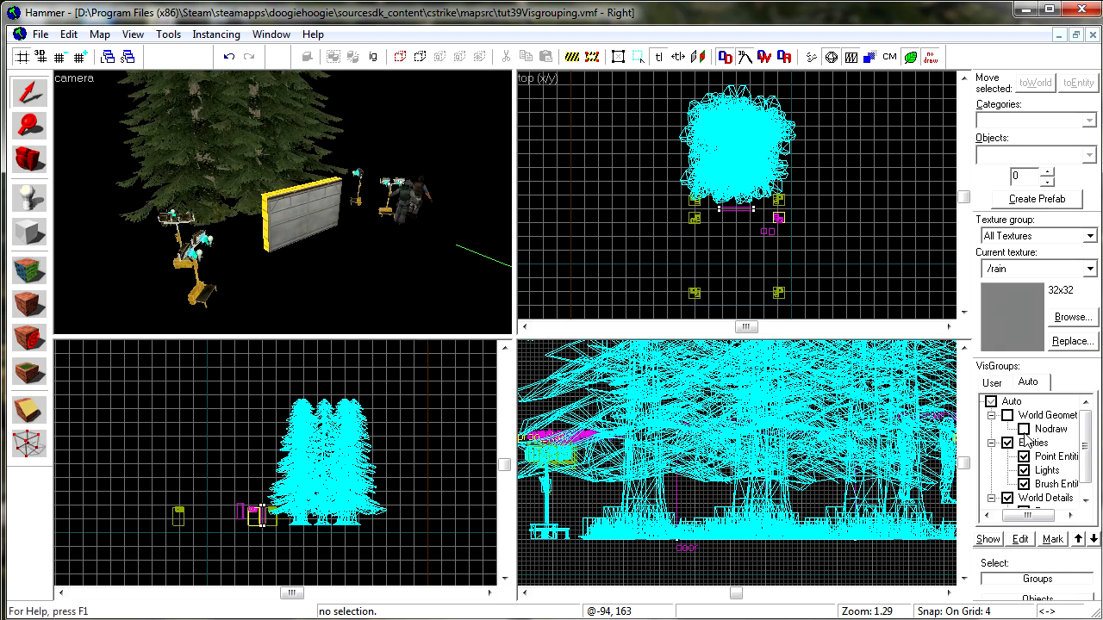
- Show the World Geometry group again and switch its visibility off and on a few more times
{"action": "left_click", "coordinate": [1007, 417]}
{"action": "key", "text": "z"}
{"action": "key", "text": "w"}
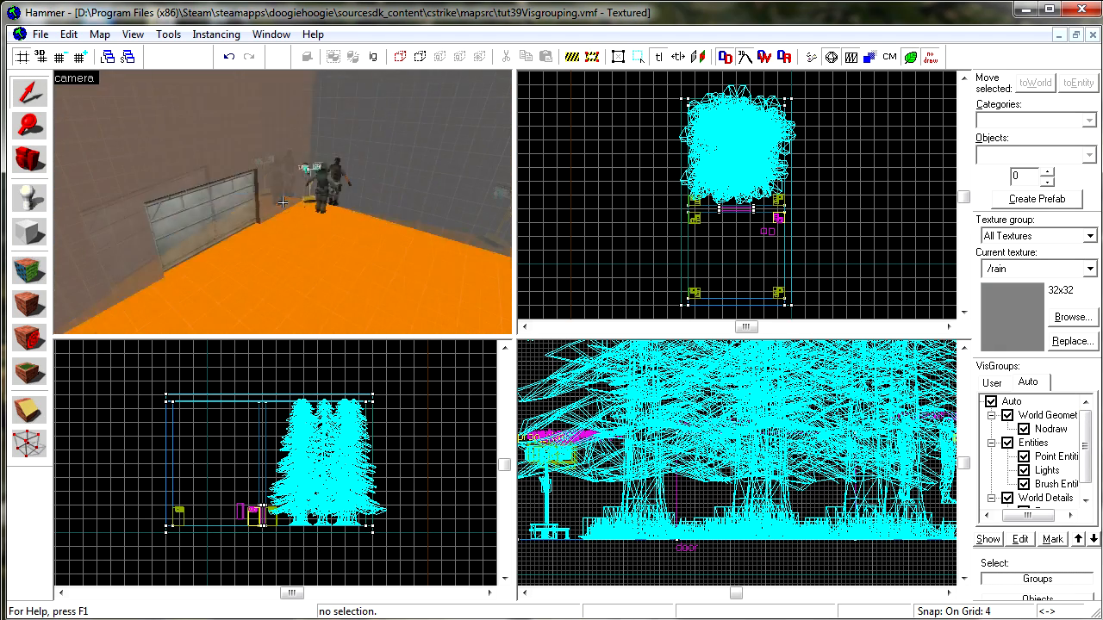
{"action": "key", "text": "z"}
{"action": "left_click", "coordinate": [1008, 416]}
{"action": "left_click", "coordinate": [1008, 416]}
{"action": "left_click", "coordinate": [1008, 416]}
{"action": "left_click", "coordinate": [1008, 416]}
{"action": "left_click", "coordinate": [1009, 416]}
{"action": "left_click", "coordinate": [1009, 417]}
- Toggle the visibility of the Entities auto group several times, leaving it shown
{"action": "left_click", "coordinate": [1009, 444]}
{"action": "left_click", "coordinate": [1008, 444]}
{"action": "left_click", "coordinate": [1008, 444]}
{"action": "left_click", "coordinate": [1008, 443]}
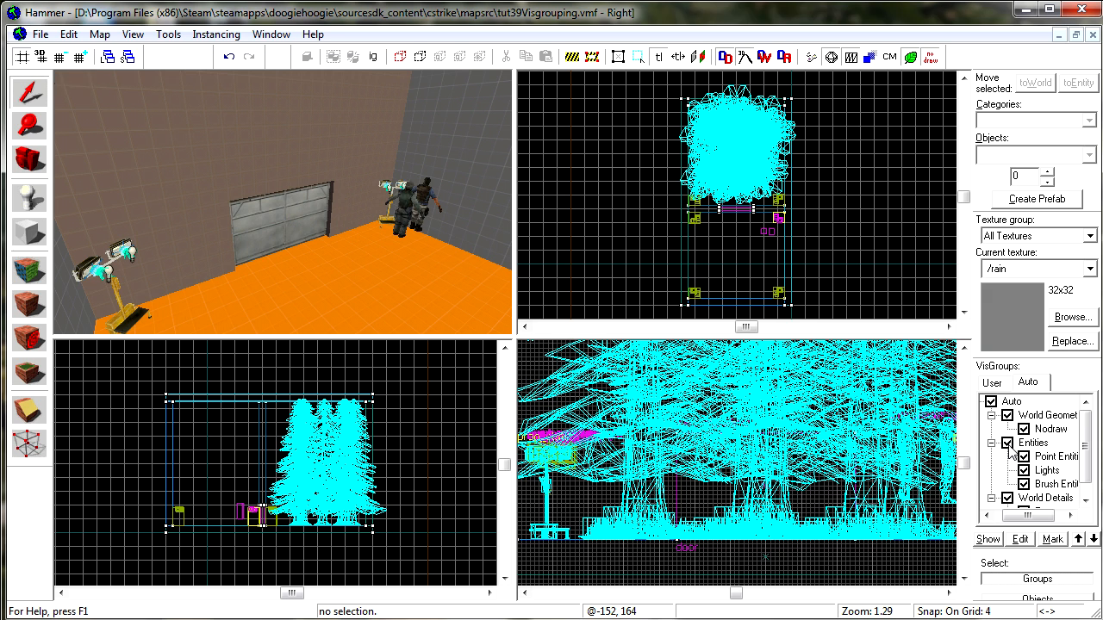
{"action": "left_click", "coordinate": [1008, 444]}
{"action": "left_click", "coordinate": [1009, 444]}
- Hide and reshow the Brush Entities subgroup twice to check the garage door's visibility
{"action": "left_click", "coordinate": [1023, 486]}
{"action": "left_click", "coordinate": [1024, 486]}
{"action": "left_click", "coordinate": [1023, 486]}
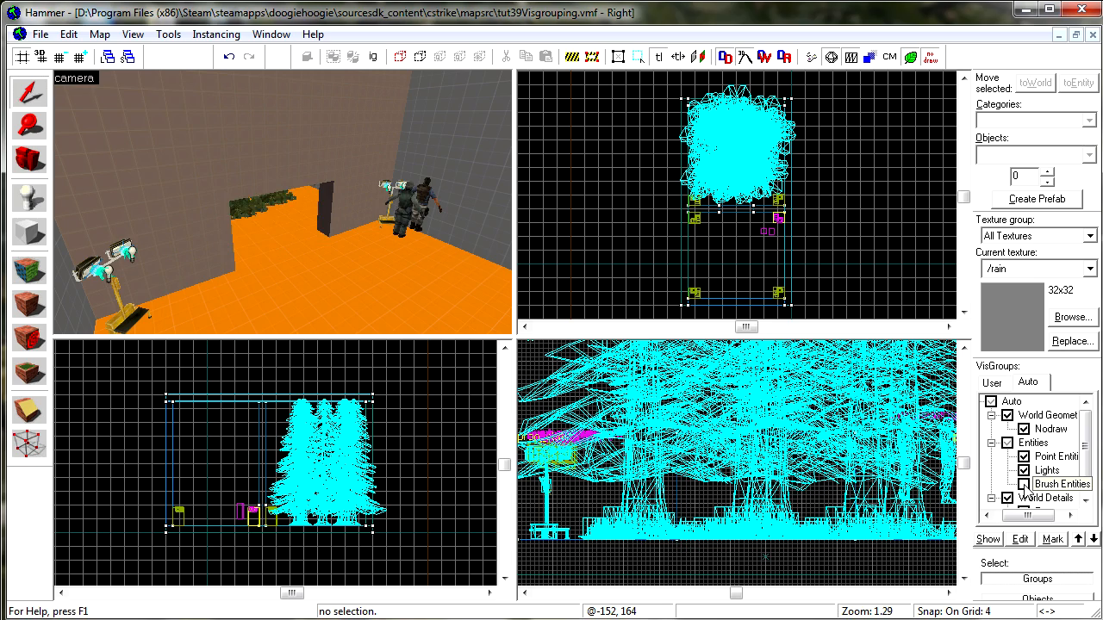
{"action": "left_click", "coordinate": [1024, 486]}
- Toggle the Props subgroup under World Details off and on repeatedly, leaving the props shown
{"action": "left_click_drag", "start_coordinate": [1083, 455], "coordinate": [1080, 465]}
{"action": "left_click", "coordinate": [1023, 498]}
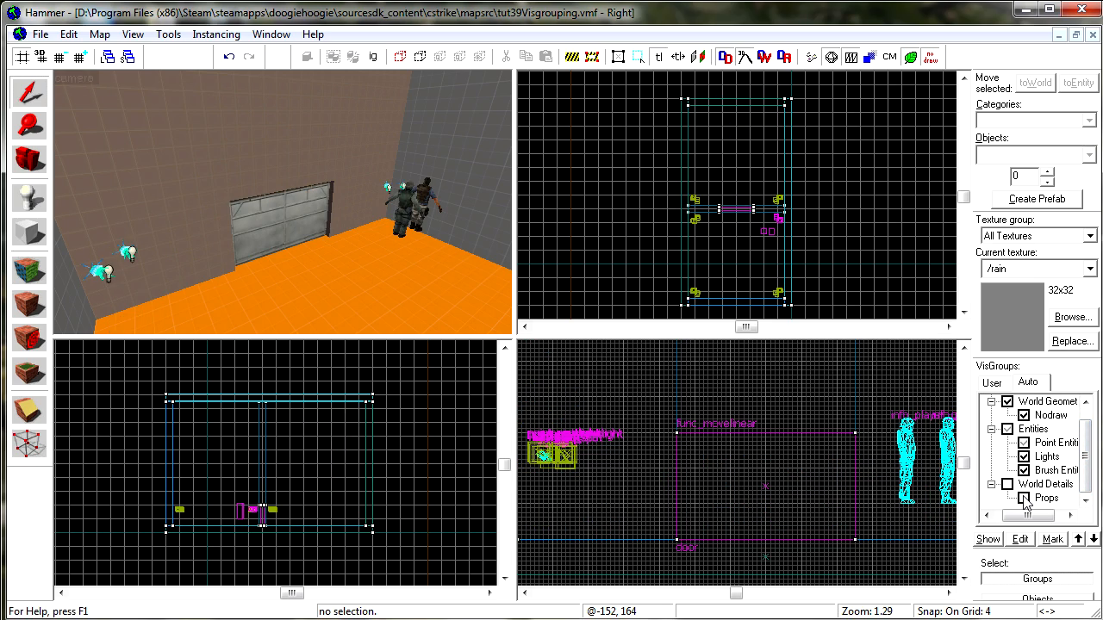
{"action": "left_click", "coordinate": [1024, 498]}
{"action": "left_click", "coordinate": [1024, 498]}
{"action": "left_click", "coordinate": [1023, 498]}
{"action": "left_click", "coordinate": [1023, 498]}
{"action": "left_click", "coordinate": [1024, 498]}
{"action": "left_click", "coordinate": [1024, 498]}
{"action": "left_click", "coordinate": [1023, 498]}
- Leave the automatic groups and display the list of user-defined VisGroups
{"action": "scroll", "coordinate": [1034, 483], "scroll_direction": "up", "scroll_amount": 1}
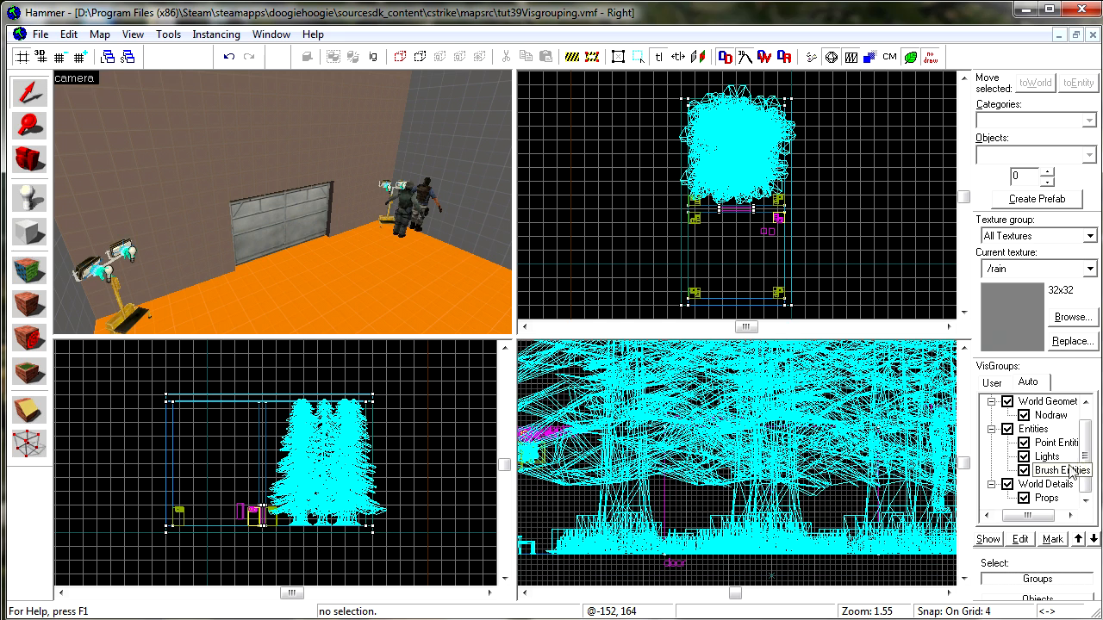
{"action": "scroll", "coordinate": [825, 481], "scroll_direction": "down", "scroll_amount": 1}
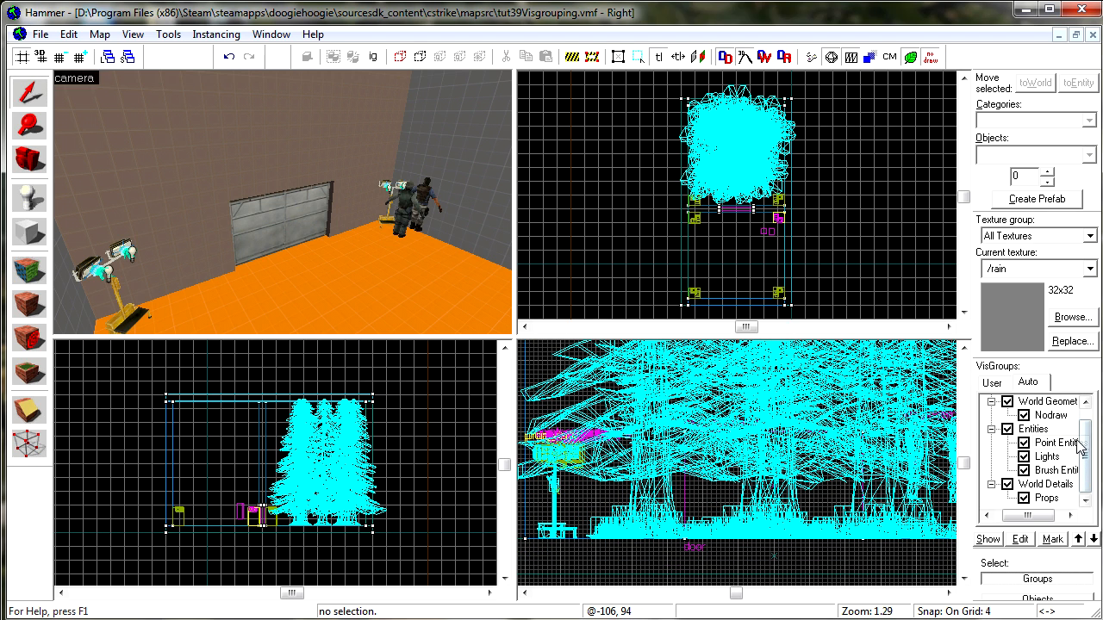
{"action": "left_click", "coordinate": [1053, 416]}
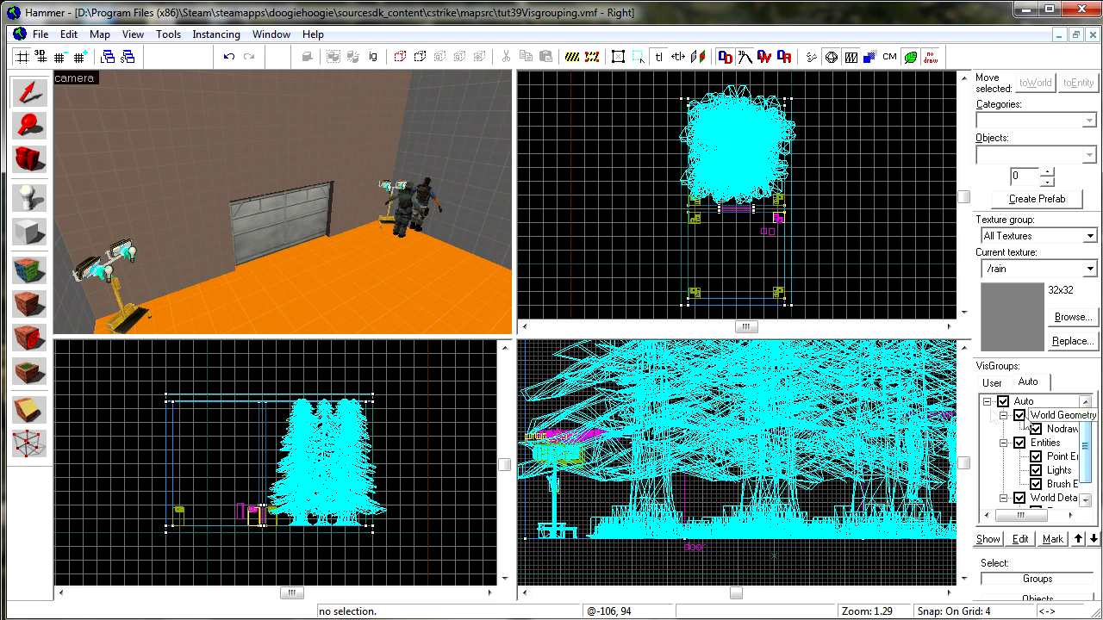
{"action": "left_click", "coordinate": [993, 383]}
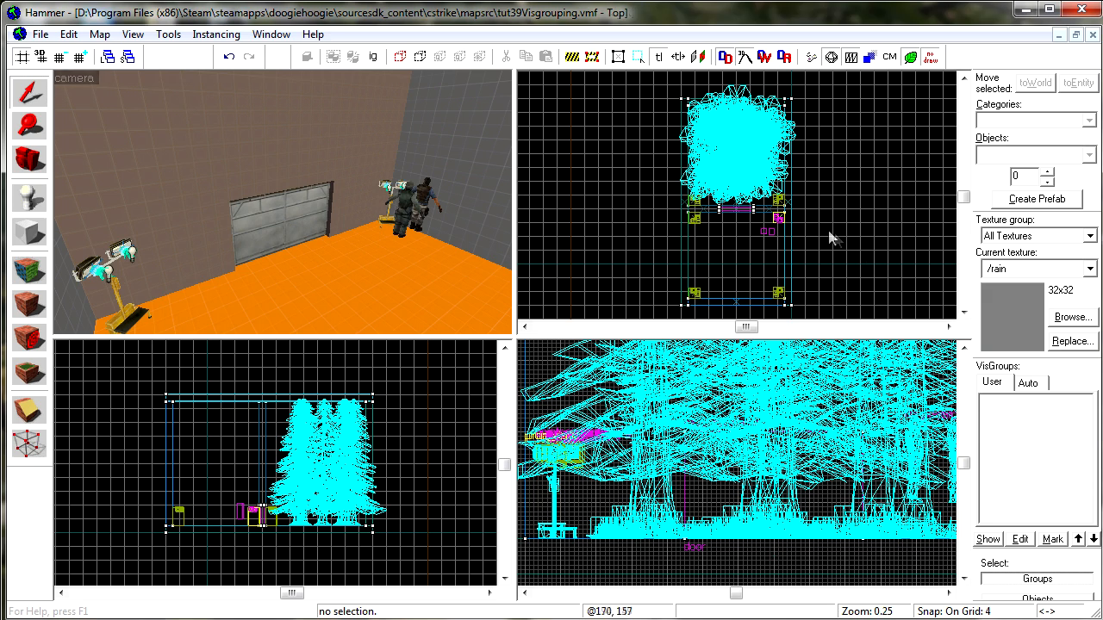
- Select all seven pine tree props in the area behind the garage door together
{"action": "scroll", "coordinate": [714, 136], "scroll_direction": "up", "scroll_amount": 3}
{"action": "key", "text": "d"}
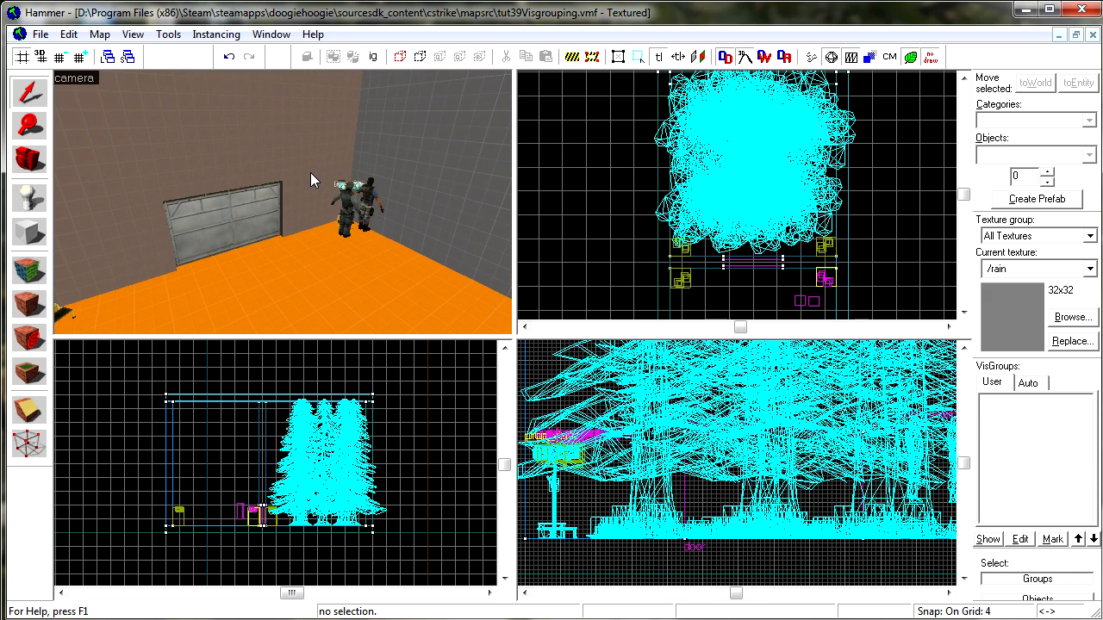
{"action": "key", "text": "Left"}
{"action": "key", "text": "d"}
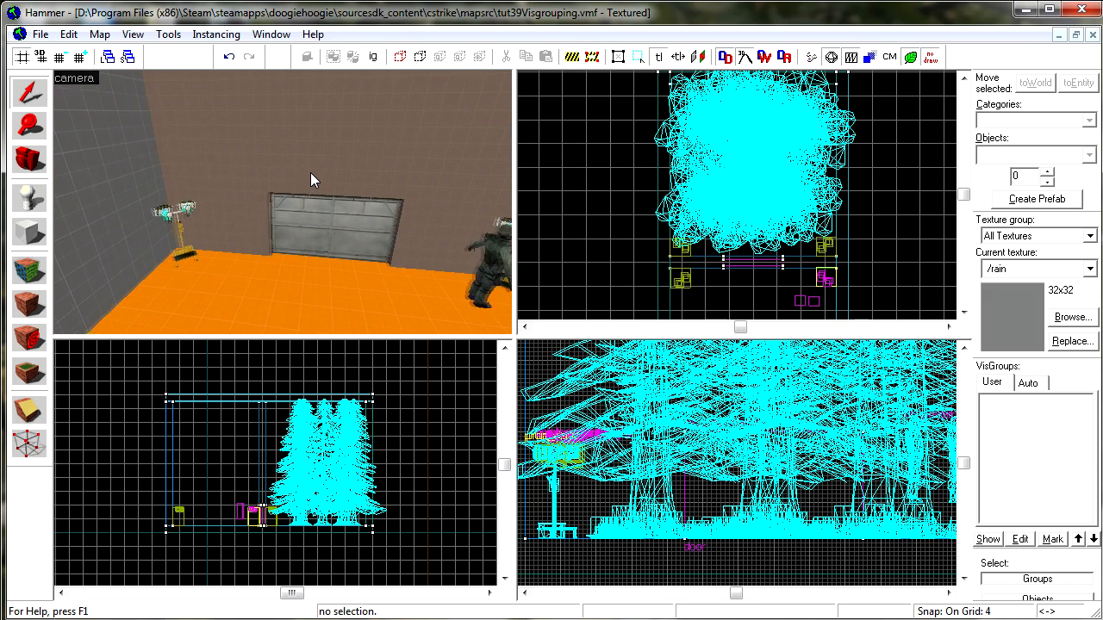
{"action": "key", "text": "w"}
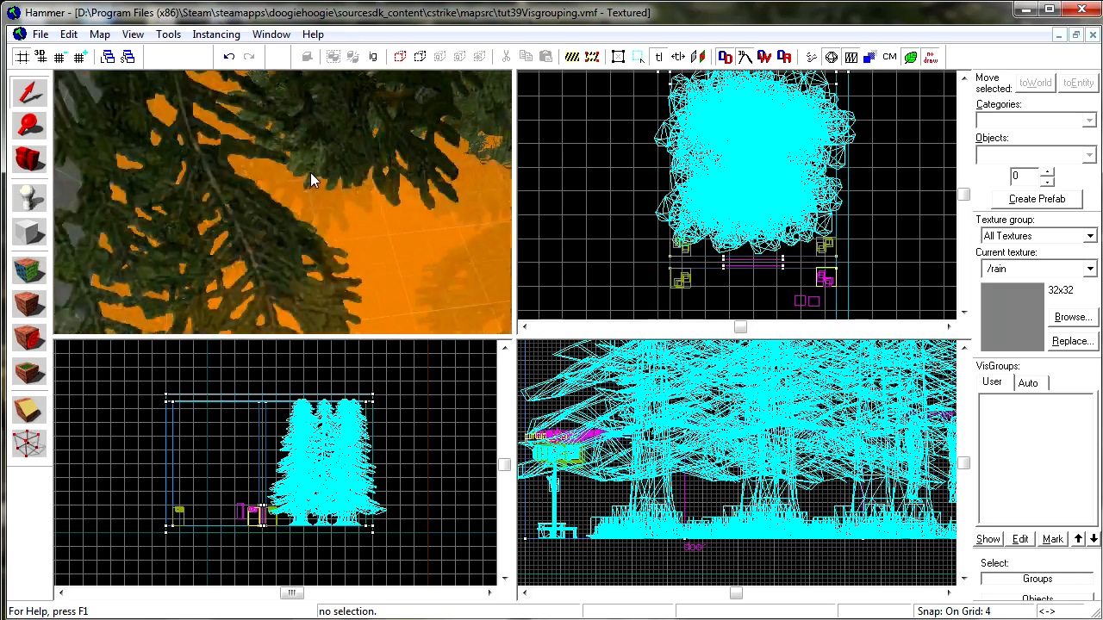
{"action": "key", "text": "s"}
{"action": "left_click", "coordinate": [216, 146]}
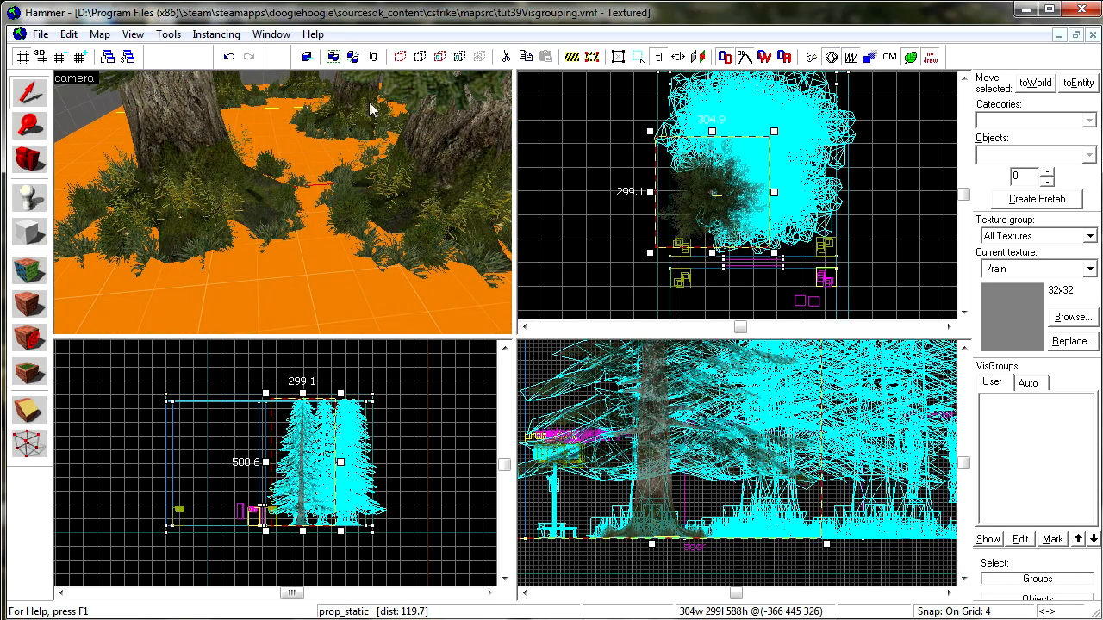
{"action": "left_click", "coordinate": [336, 105], "text": "ctrl"}
{"action": "left_click", "coordinate": [447, 191], "text": "ctrl"}
{"action": "key", "text": "z"}
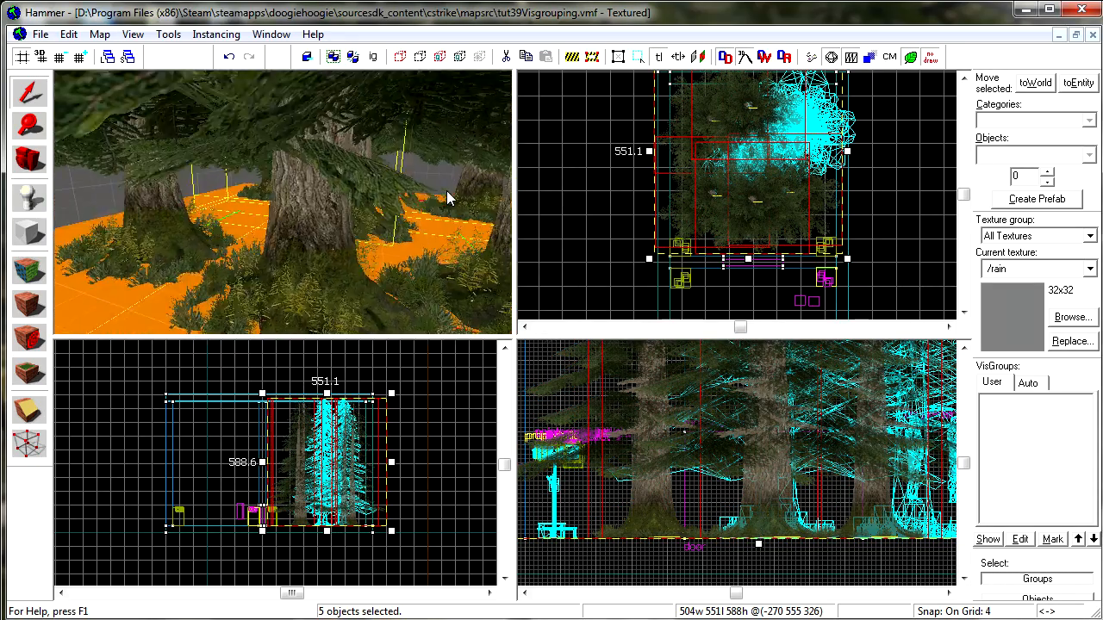
{"action": "left_click", "coordinate": [337, 190], "text": "ctrl"}
{"action": "key", "text": "w"}
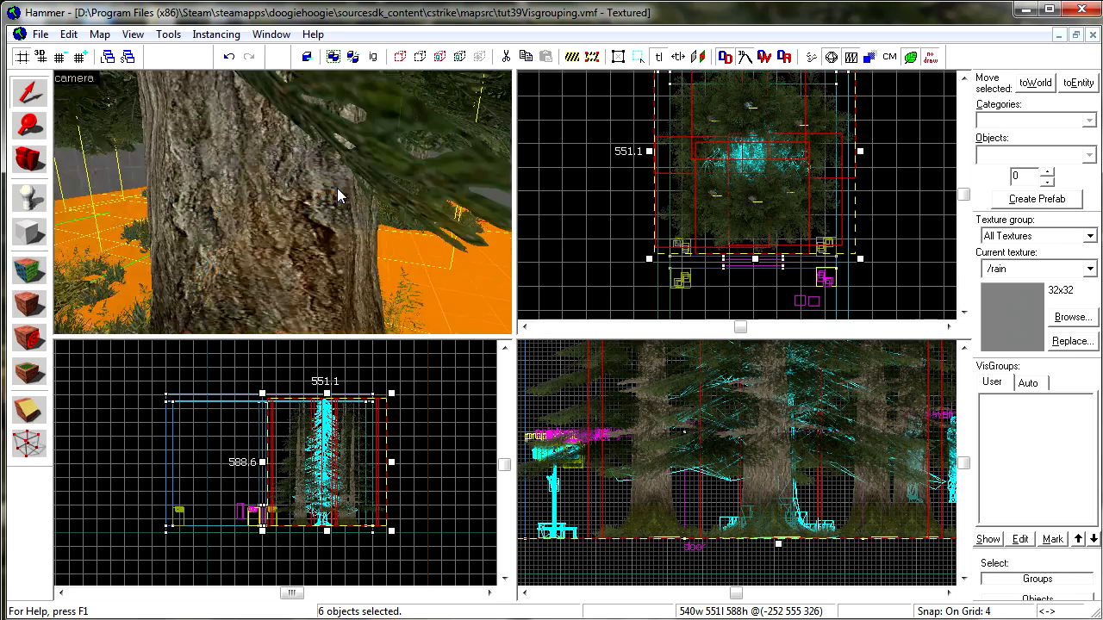
{"action": "left_click", "coordinate": [218, 220], "text": "ctrl"}
{"action": "key", "text": "Left"}
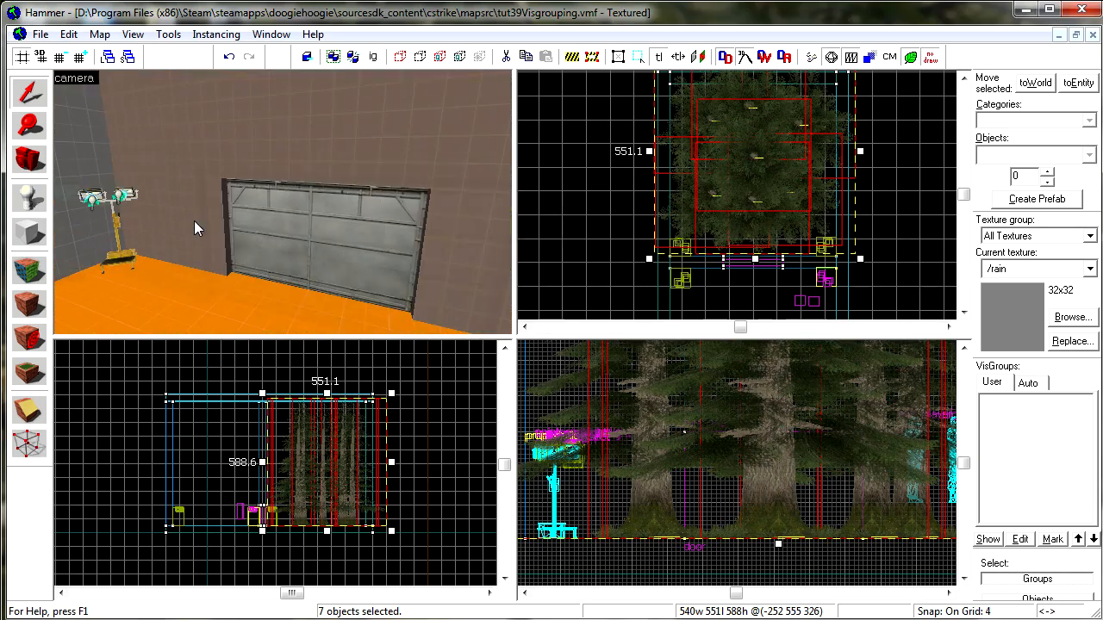
- Open the object properties of the selected trees and show their VisGroup membership
{"action": "key", "text": "Right"}
{"action": "key", "text": "alt+Return"}
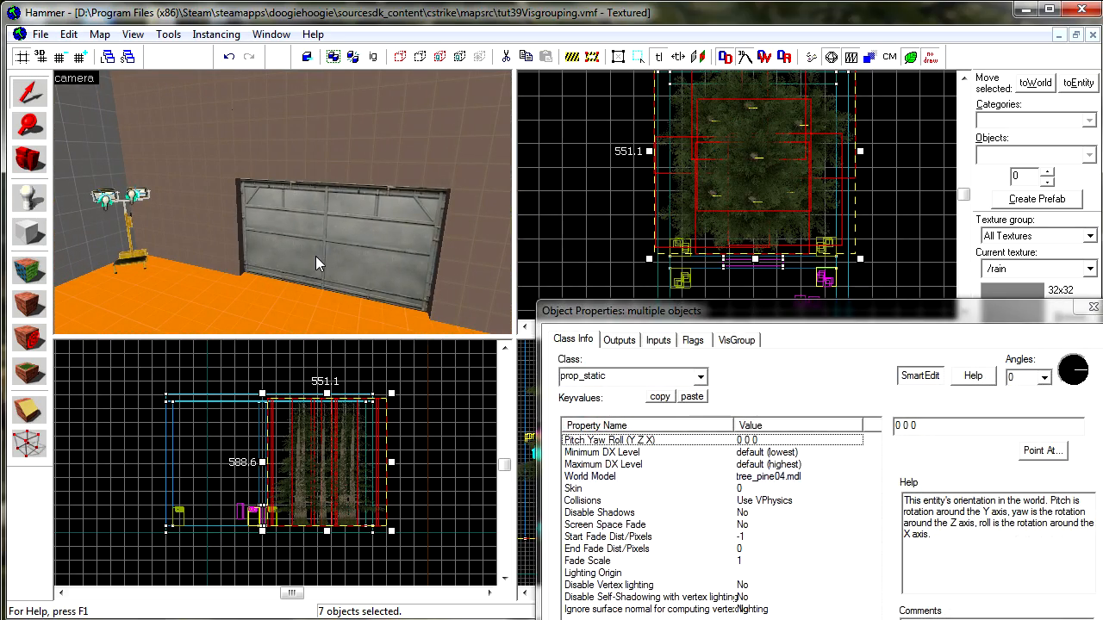
{"action": "left_click", "coordinate": [737, 341]}
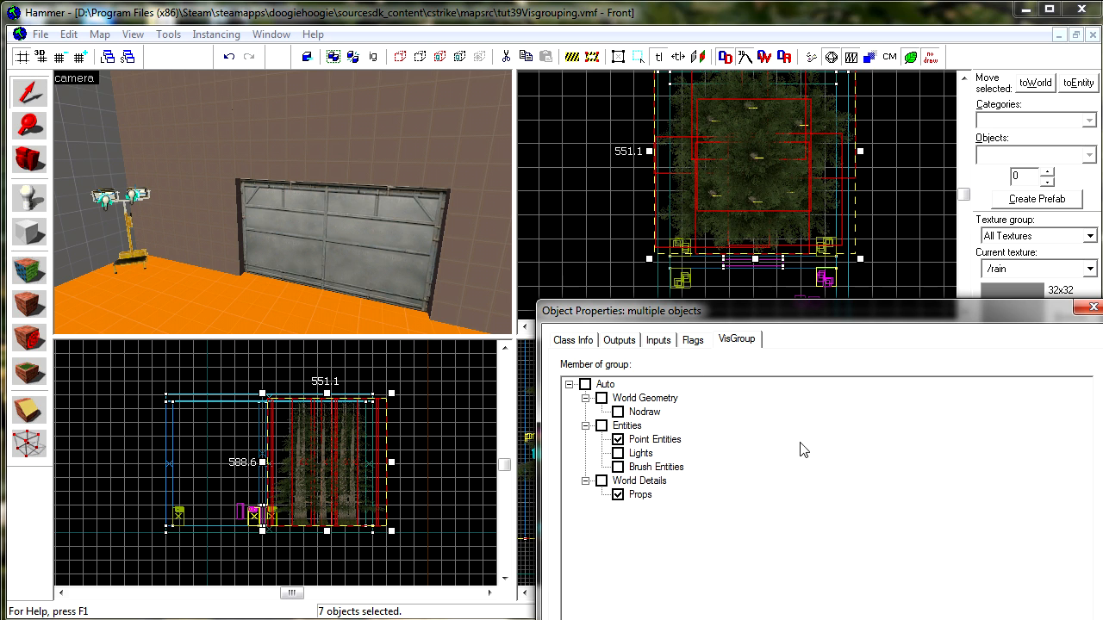
{"action": "left_click_drag", "start_coordinate": [786, 317], "coordinate": [528, 105]}
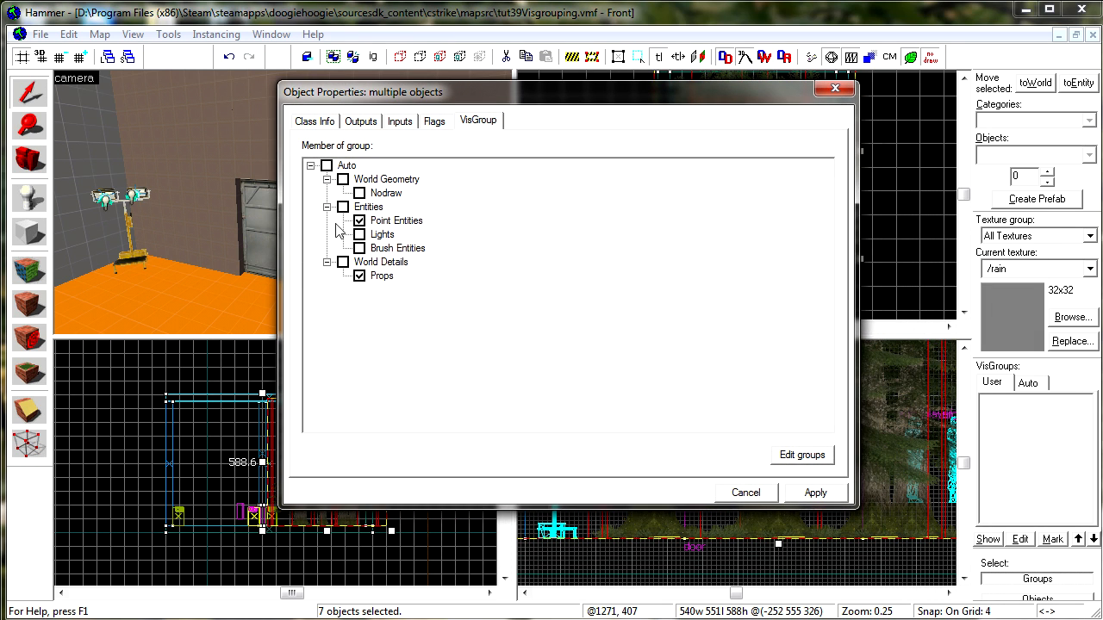
- Create a new VisGroup named Trees-1 and apply it to the selected trees
{"action": "left_click", "coordinate": [788, 455]}
{"action": "left_click", "coordinate": [420, 436]}
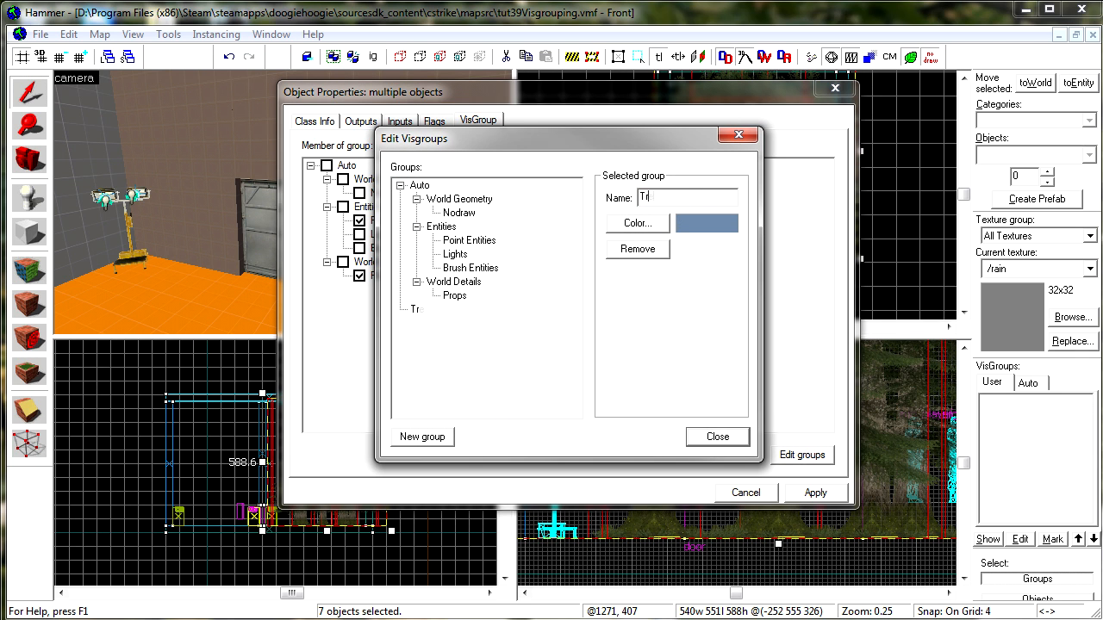
{"action": "left_click", "coordinate": [718, 437]}
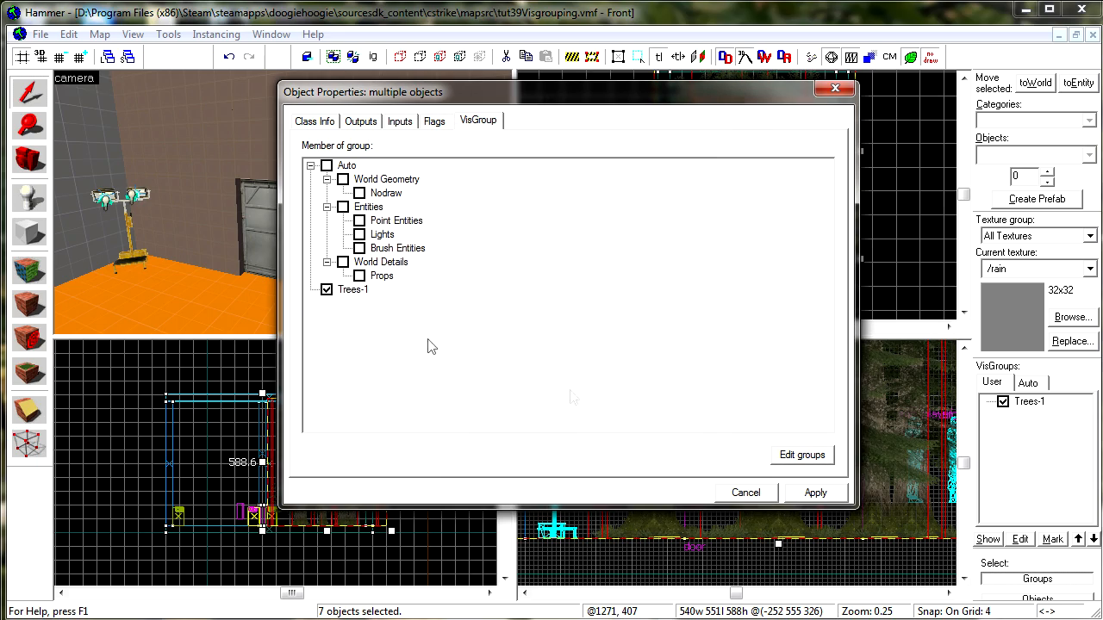
{"action": "left_click", "coordinate": [815, 493]}
- Test the Trees-1 group by hiding and showing it twice, and select its entry in the list
{"action": "left_click", "coordinate": [1003, 403]}
{"action": "left_click", "coordinate": [1003, 402]}
{"action": "left_click", "coordinate": [1003, 402]}
{"action": "left_click", "coordinate": [1003, 402]}
{"action": "left_click", "coordinate": [1027, 402]}
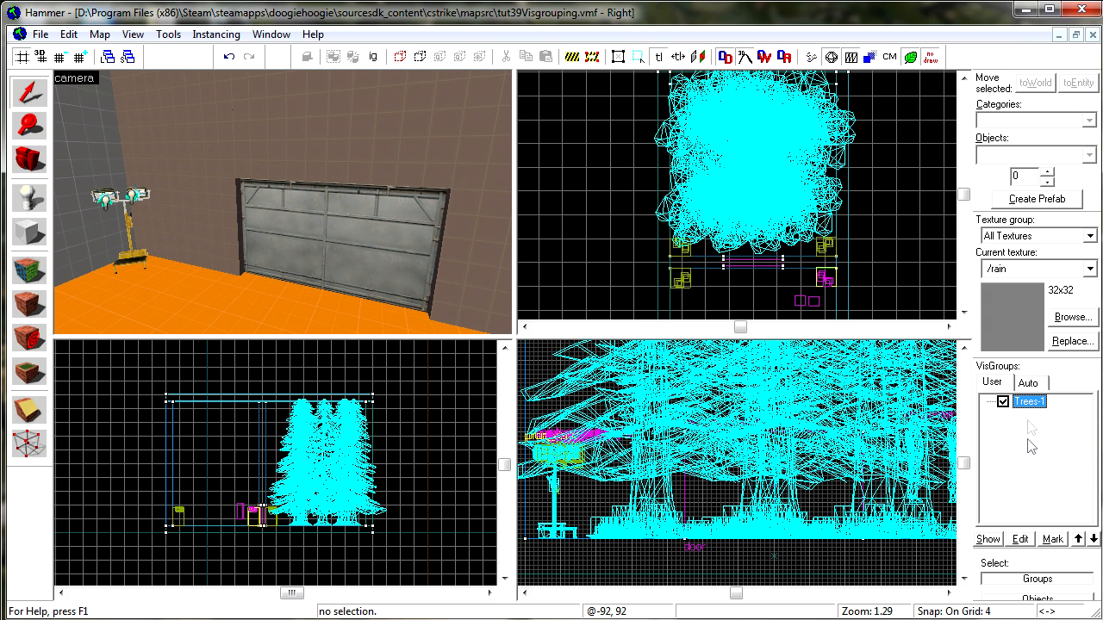
- Select all members of the Trees-1 group, hide every unselected object in a new VisGroup with the default name, and show it again
{"action": "left_click", "coordinate": [1029, 402]}
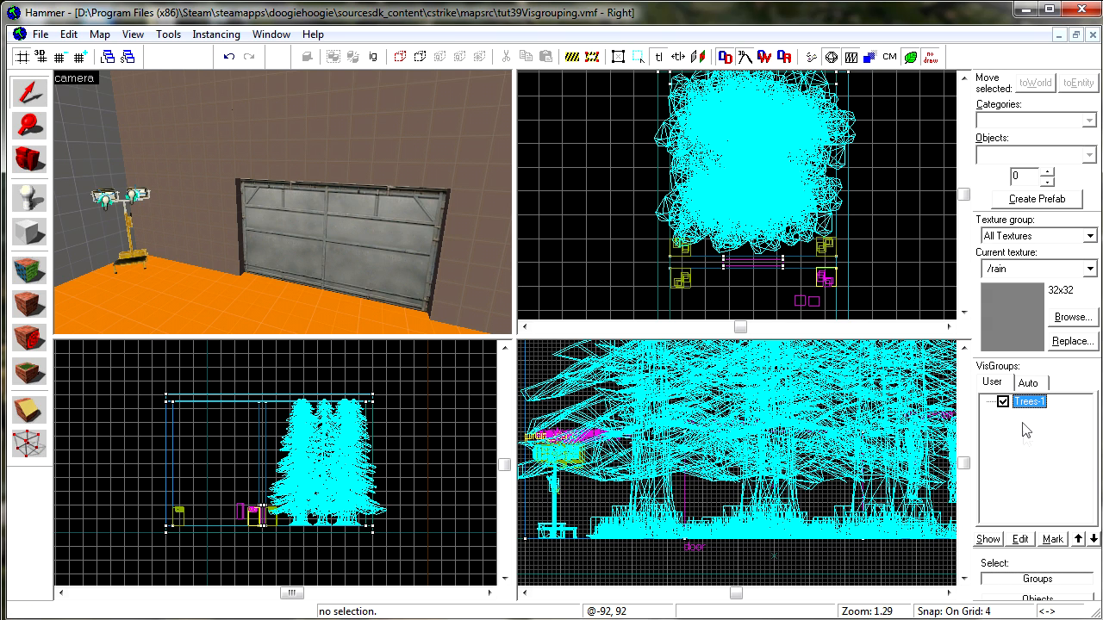
{"action": "left_click", "coordinate": [1052, 539]}
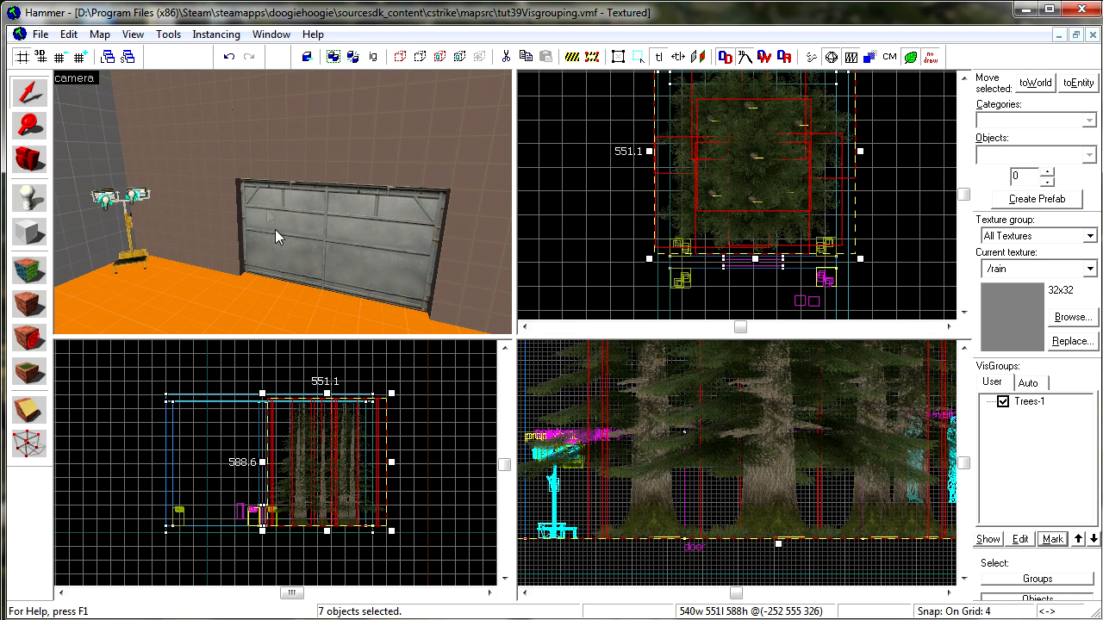
{"action": "left_click", "coordinate": [420, 57]}
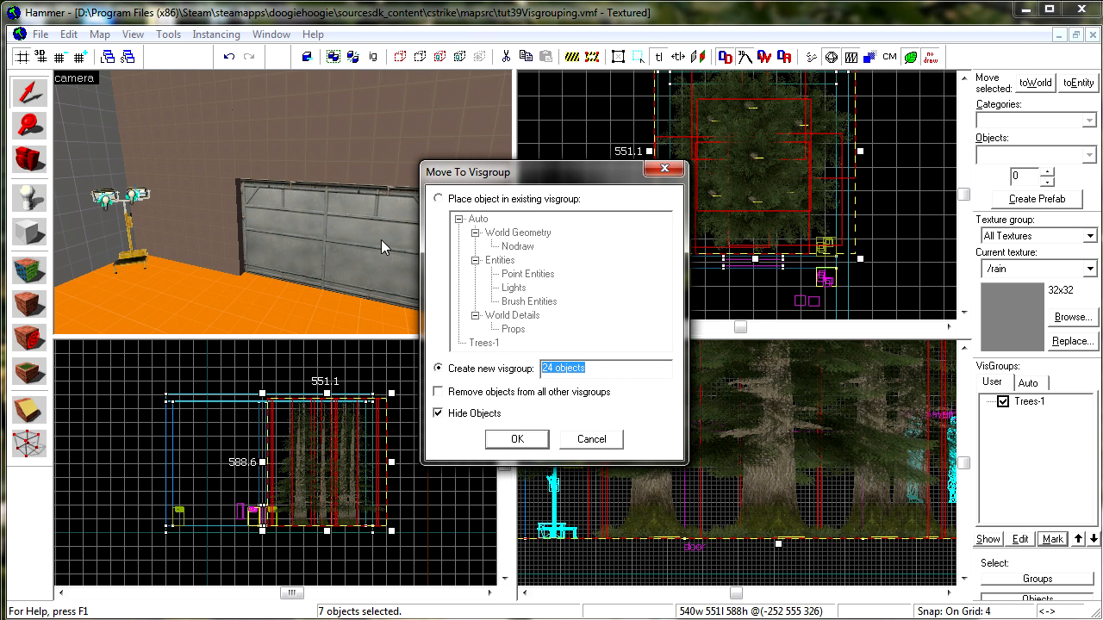
{"action": "left_click_drag", "start_coordinate": [530, 185], "coordinate": [480, 184]}
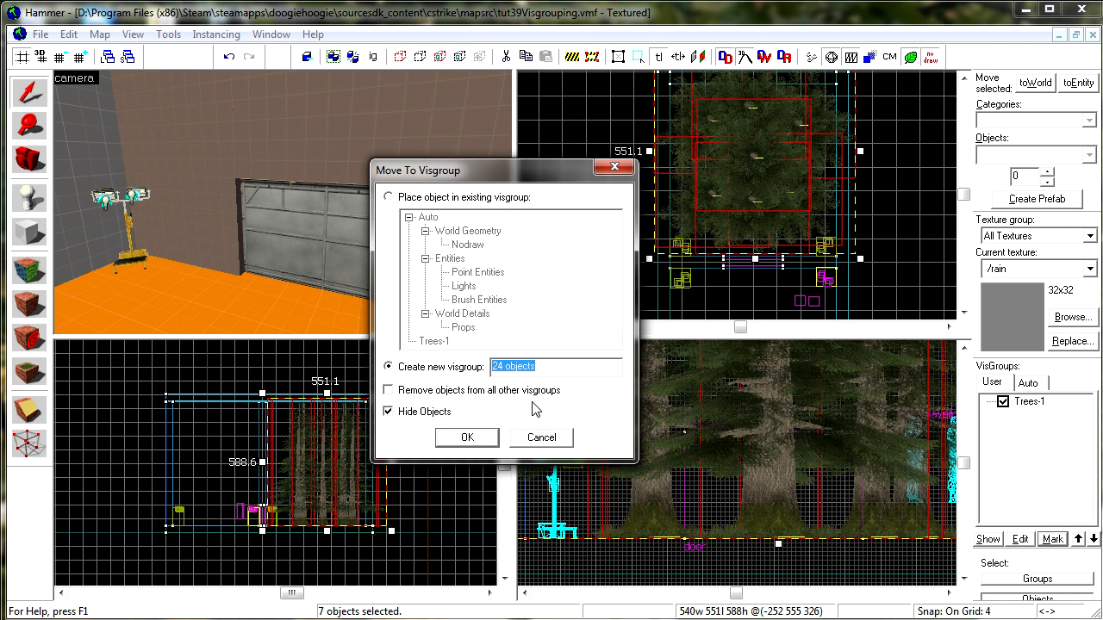
{"action": "left_click", "coordinate": [466, 438]}
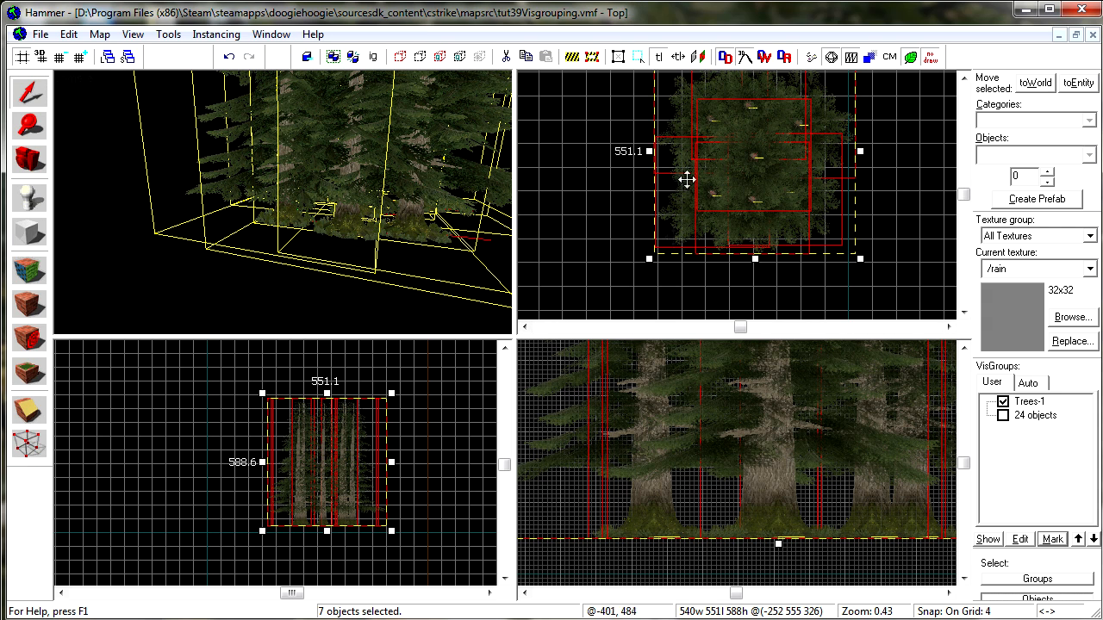
{"action": "left_click", "coordinate": [1003, 415]}
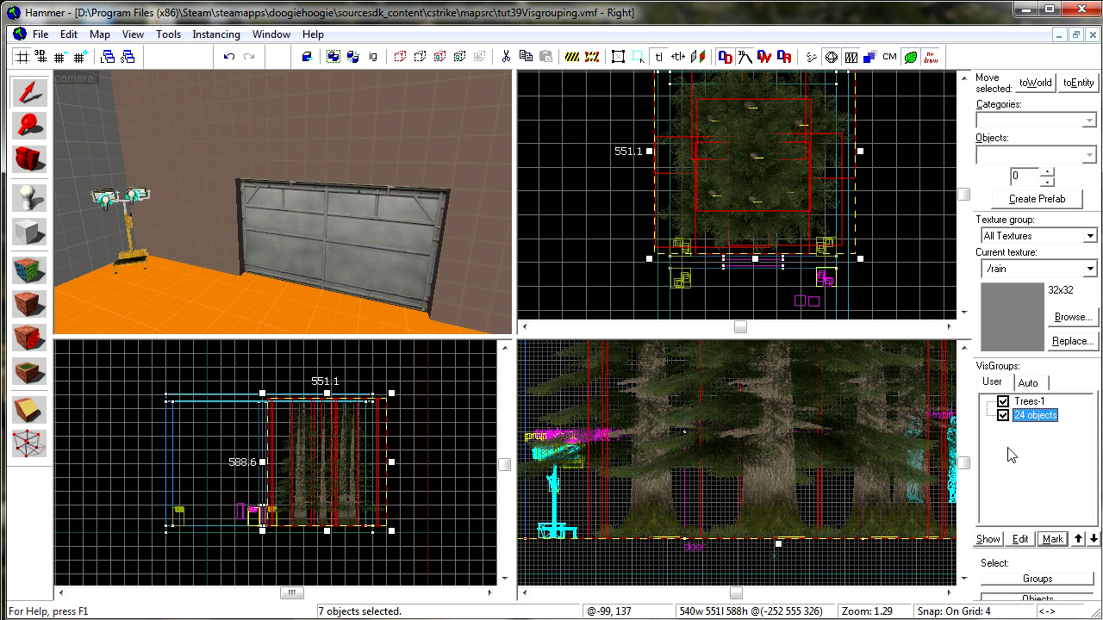
- Hide the selected trees in a new VisGroup named TREES-2, and toggle the group's visibility until the trees are shown
{"action": "left_click", "coordinate": [401, 56]}
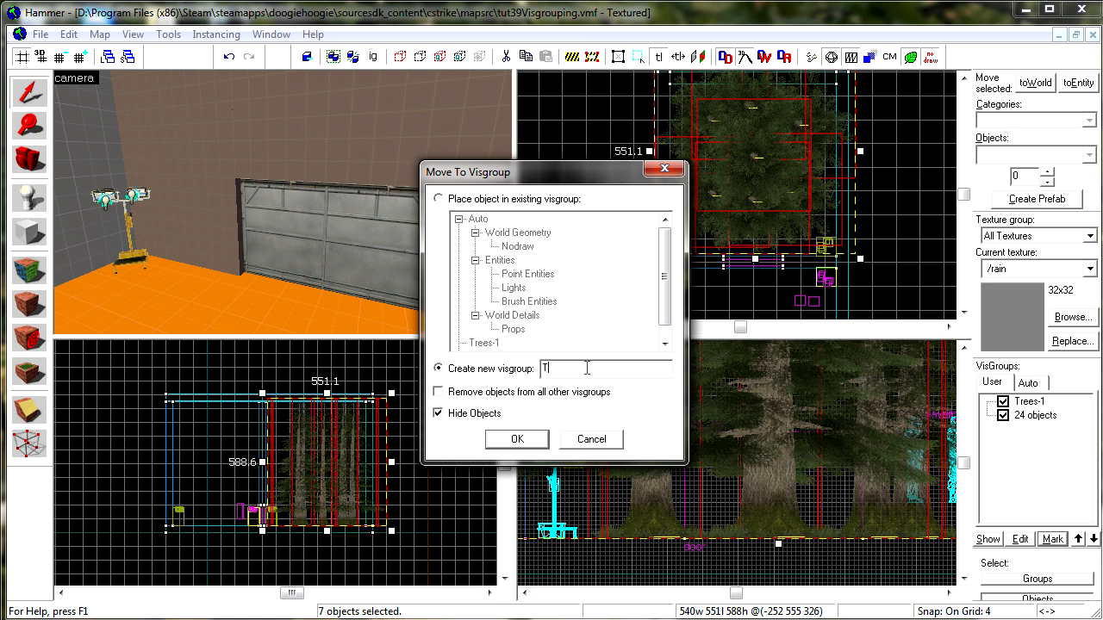
{"action": "type", "text": "TREES"}
{"action": "key", "text": "Return"}
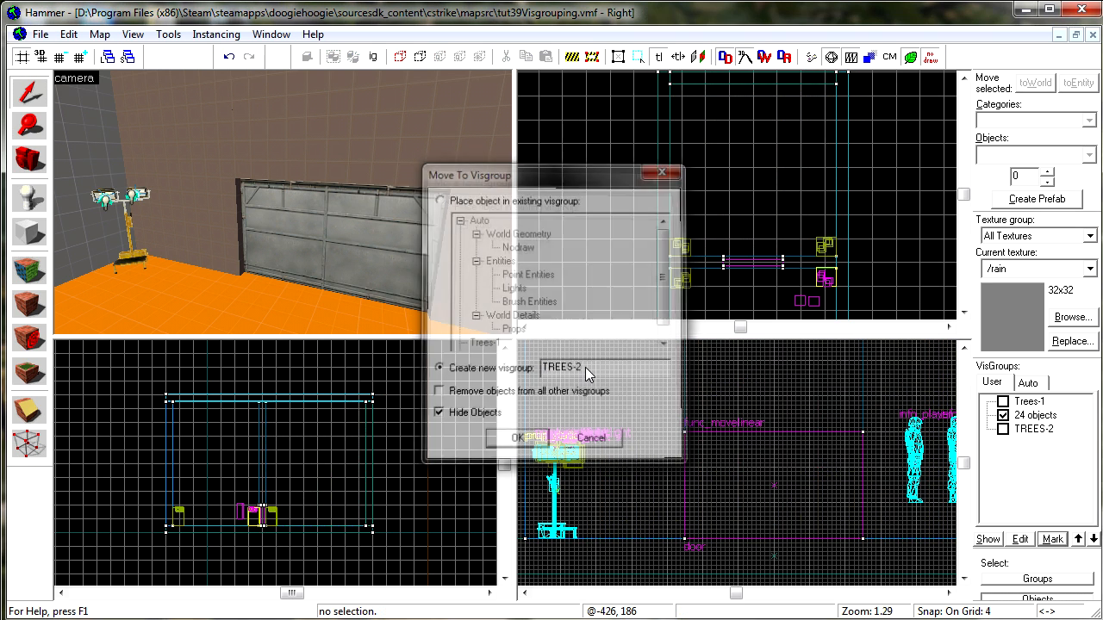
{"action": "left_click", "coordinate": [1003, 430]}
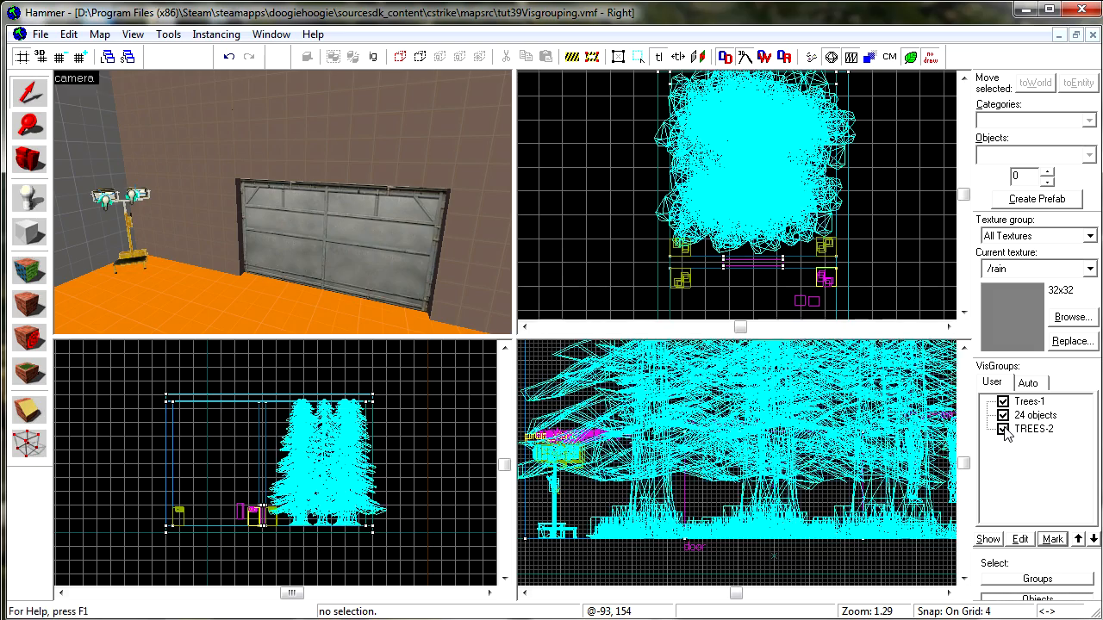
{"action": "left_click", "coordinate": [1004, 429]}
{"action": "left_click", "coordinate": [1003, 429]}
- Remove the user VisGroups Trees-1, 24 objects and TREES-2 from the map in the VisGroup editor
{"action": "left_click", "coordinate": [1019, 543]}
{"action": "left_click", "coordinate": [412, 329]}
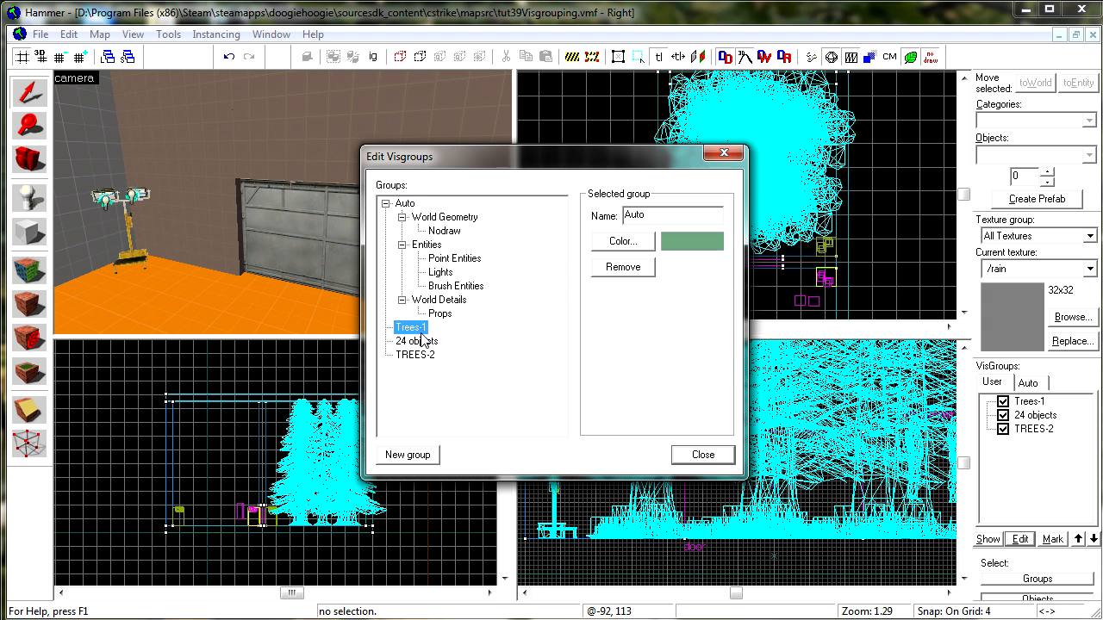
{"action": "left_click", "coordinate": [626, 269]}
{"action": "left_click", "coordinate": [416, 341]}
{"action": "left_click", "coordinate": [610, 271]}
{"action": "left_click", "coordinate": [414, 327]}
{"action": "left_click", "coordinate": [623, 267]}
{"action": "left_click", "coordinate": [702, 454]}
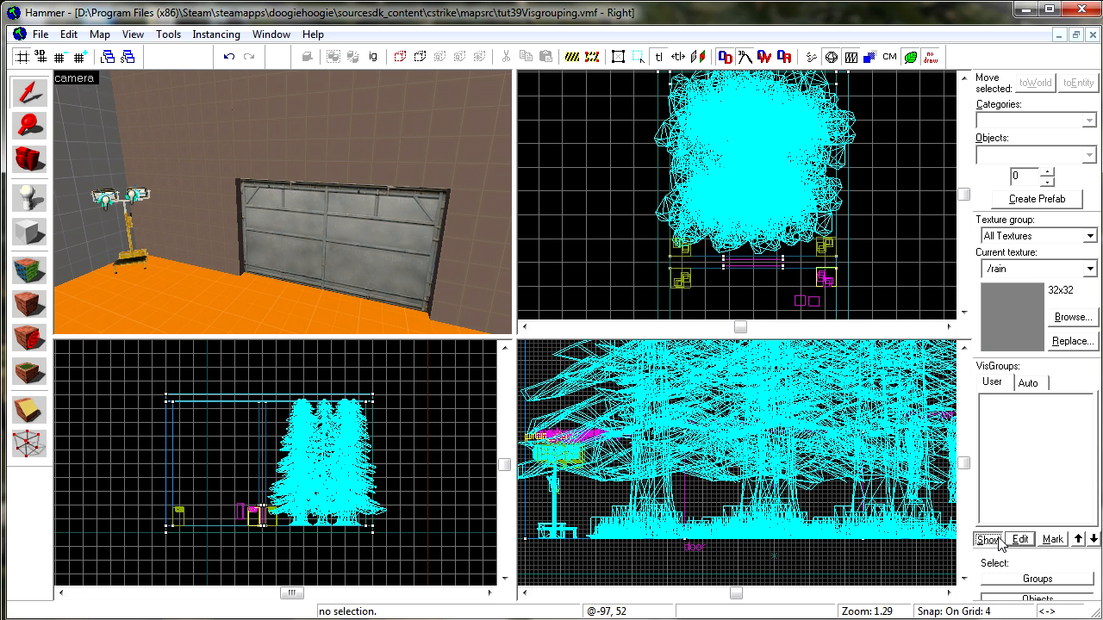
{"action": "key", "text": "z"}
{"action": "key", "text": "s"}
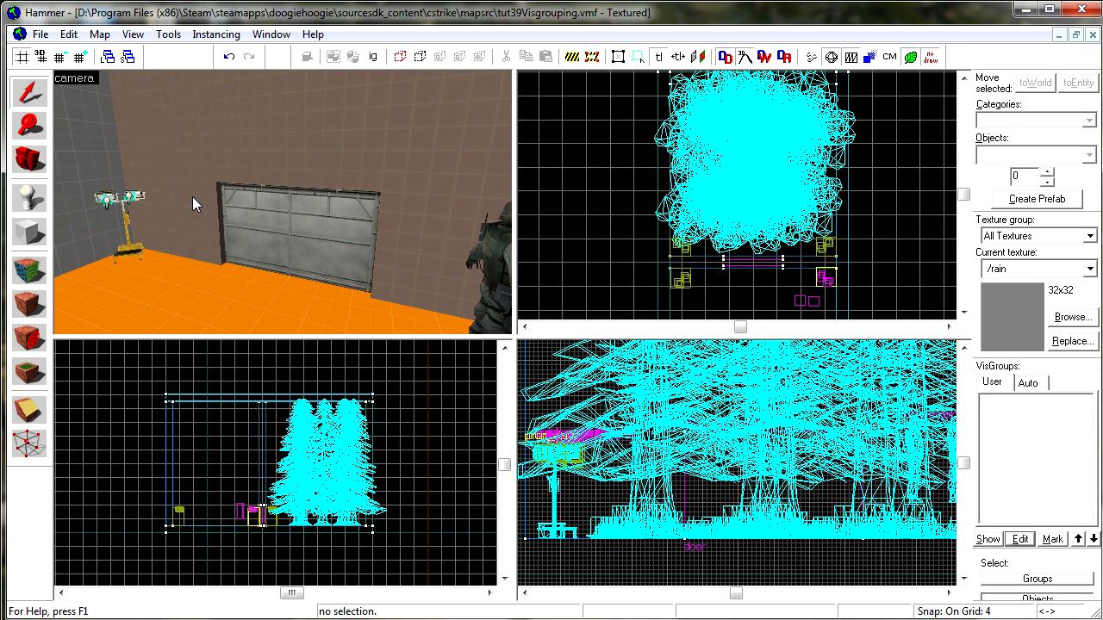
{"action": "key", "text": "z"}
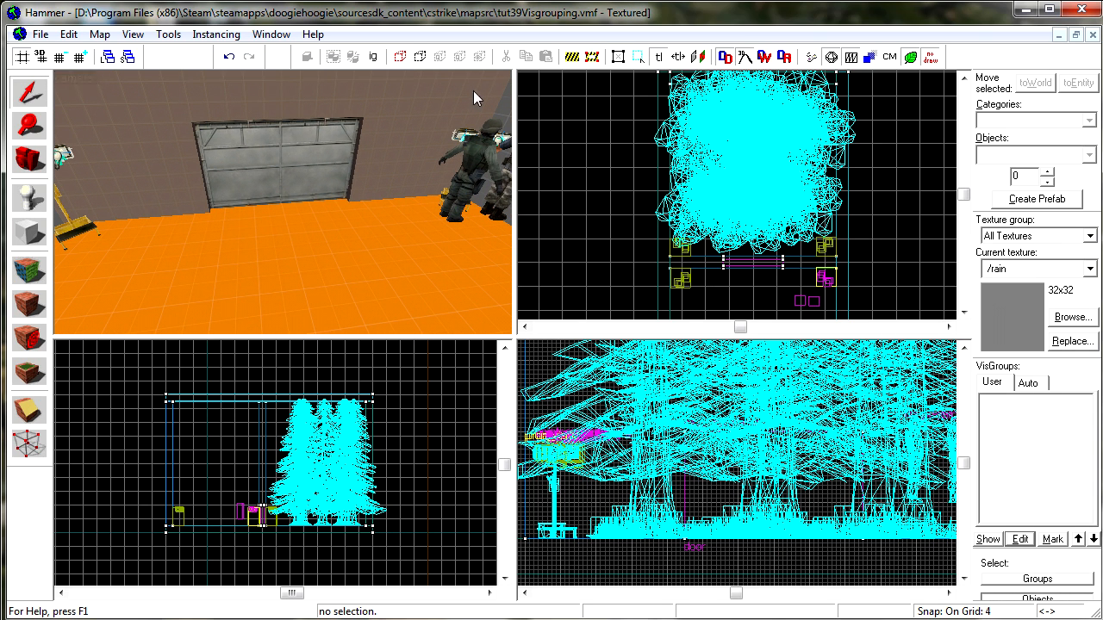
{"action": "left_click", "coordinate": [325, 171]}
{"action": "key", "text": "z"}
{"action": "key", "text": "w"}
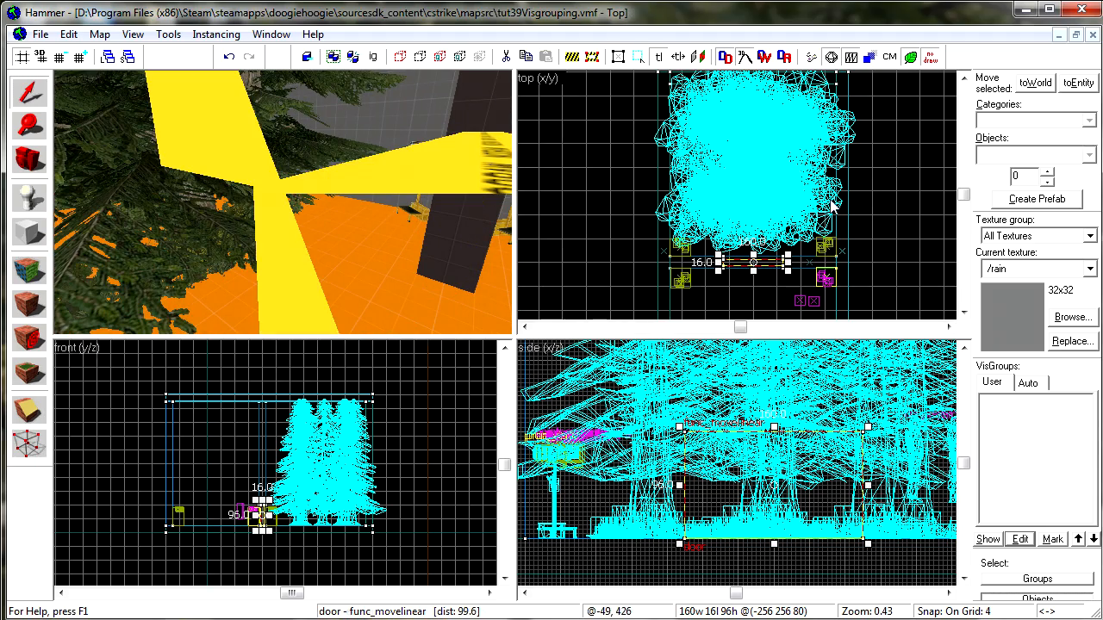
{"action": "left_click", "coordinate": [815, 236]}
{"action": "left_click", "coordinate": [733, 143]}
{"action": "left_click", "coordinate": [836, 212]}
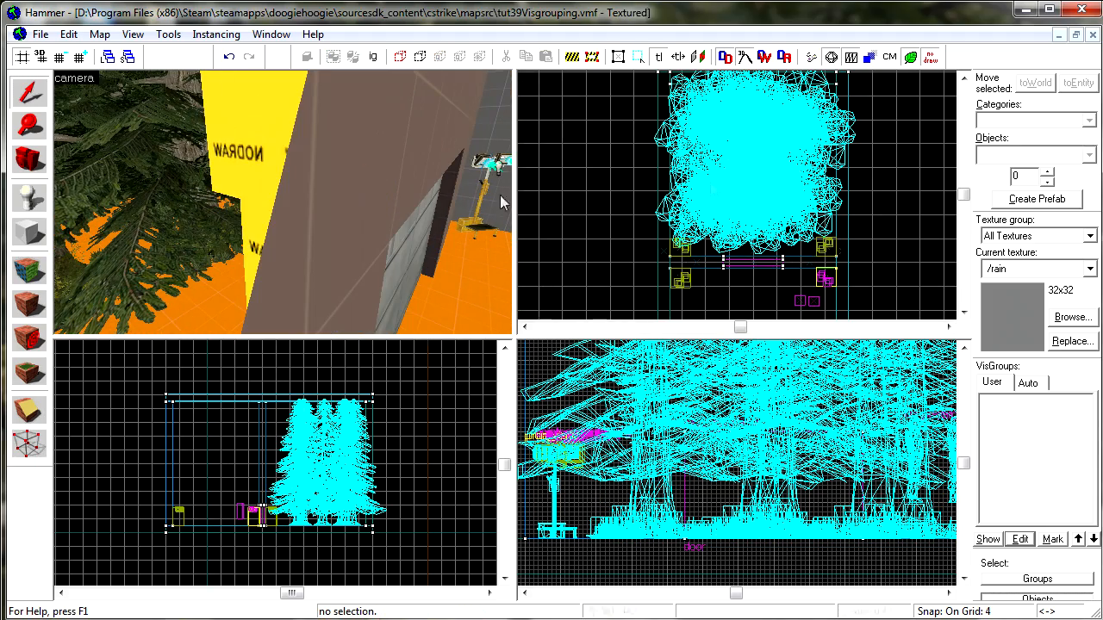
- Select the seven pine trees together with the ceiling brush and hide them in a new VisGroup with the default name
{"action": "left_click", "coordinate": [693, 102]}
{"action": "left_click", "coordinate": [694, 102]}
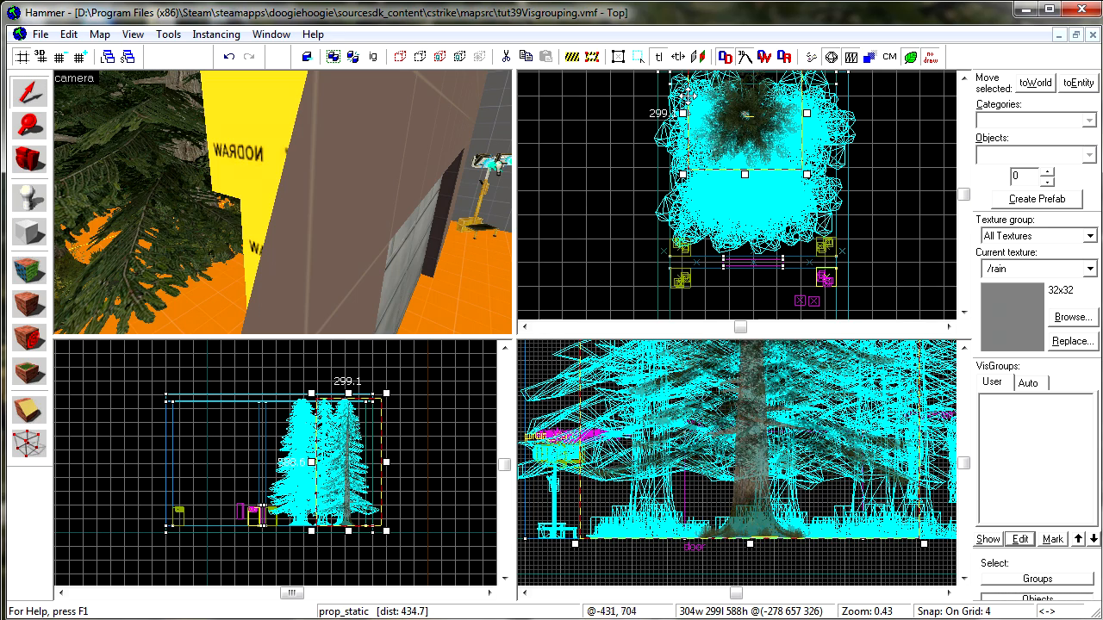
{"action": "left_click_drag", "start_coordinate": [844, 249], "coordinate": [699, 91]}
{"action": "left_click", "coordinate": [471, 306], "text": "ctrl"}
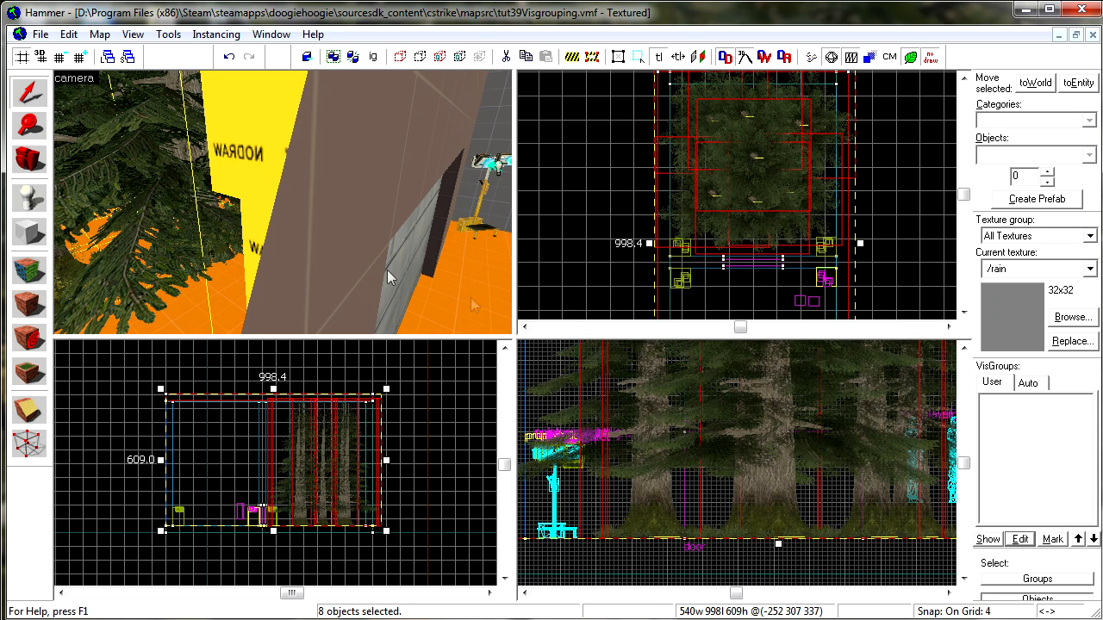
{"action": "key", "text": "d"}
{"action": "left_click", "coordinate": [401, 58]}
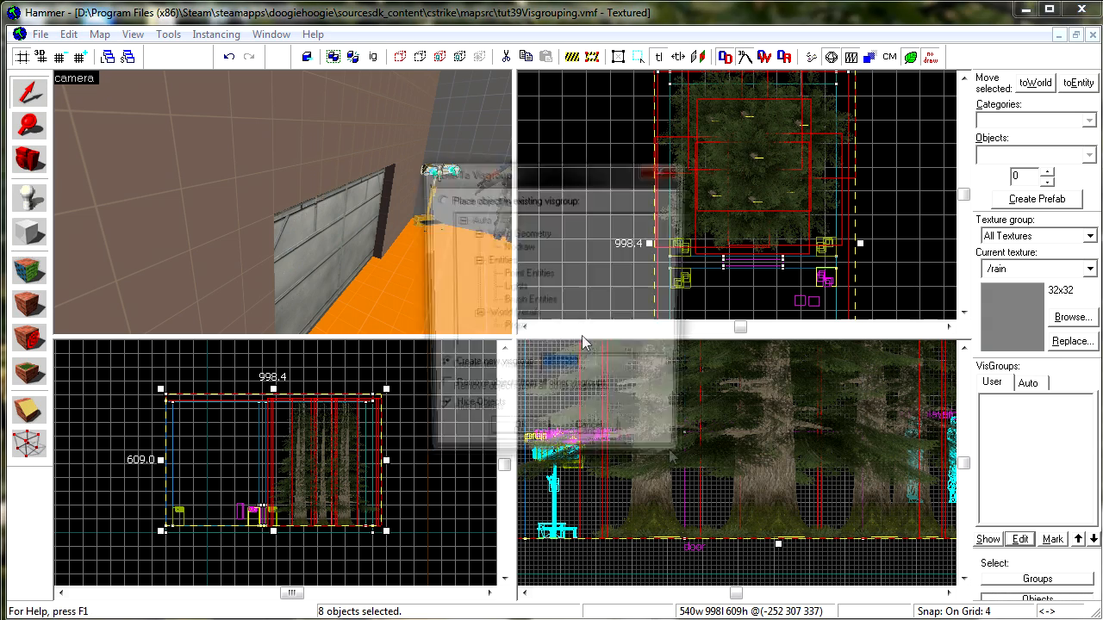
{"action": "left_click", "coordinate": [520, 440]}
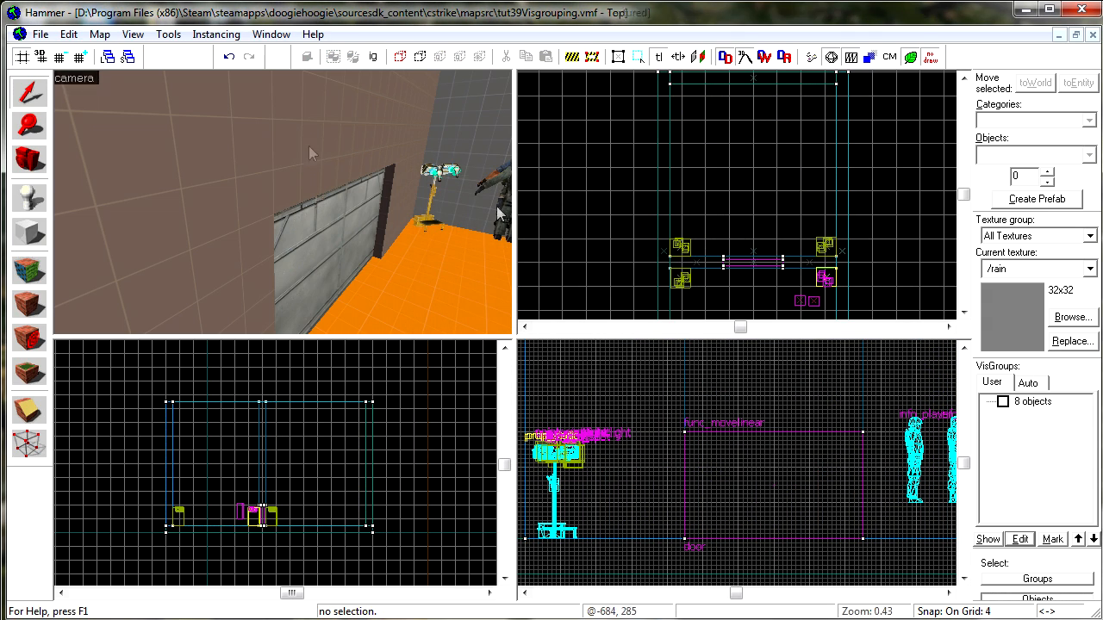
- Inspect the room with the trees and ceiling hidden, and make their VisGroup visible again
{"action": "key", "text": "z"}
{"action": "key", "text": "w"}
{"action": "key", "text": "s"}
{"action": "key", "text": "z"}
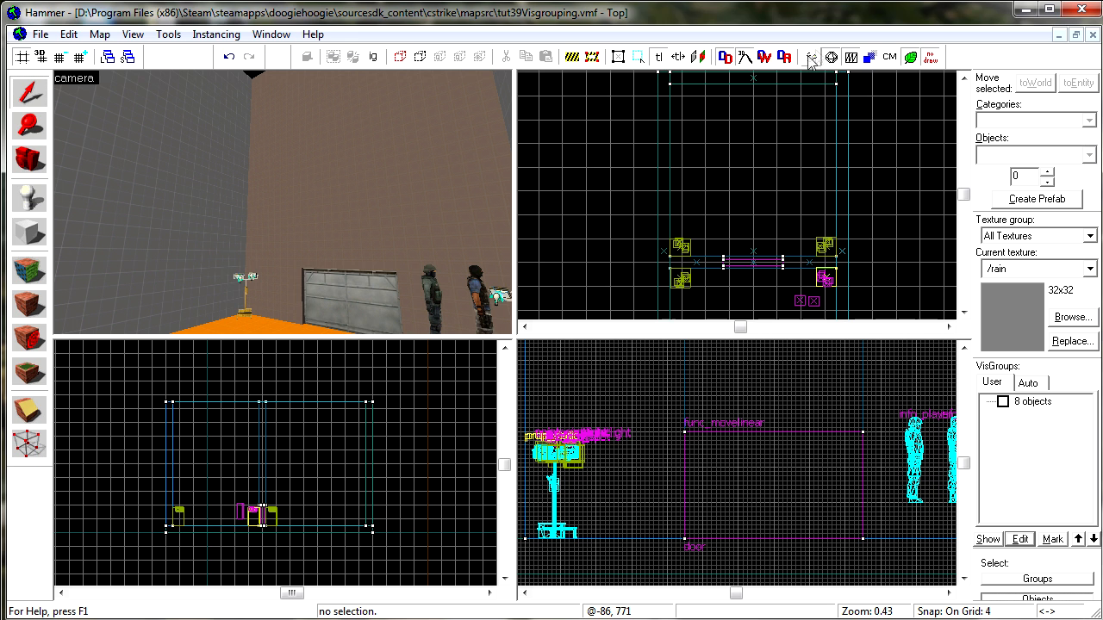
{"action": "right_click", "coordinate": [634, 182]}
{"action": "left_click", "coordinate": [632, 205]}
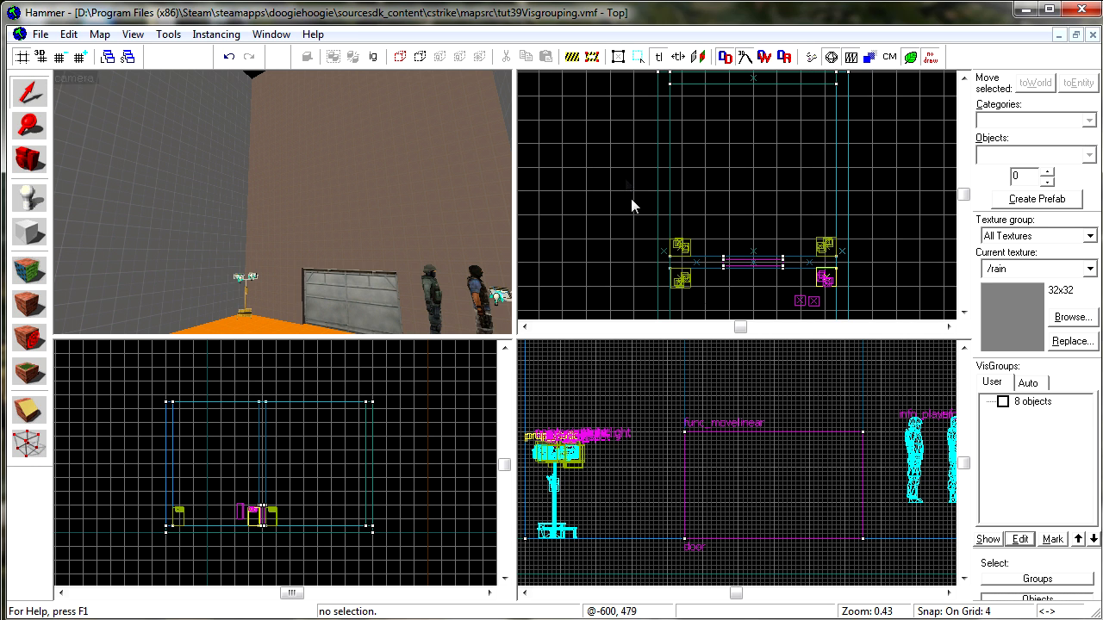
{"action": "left_click", "coordinate": [1003, 402]}
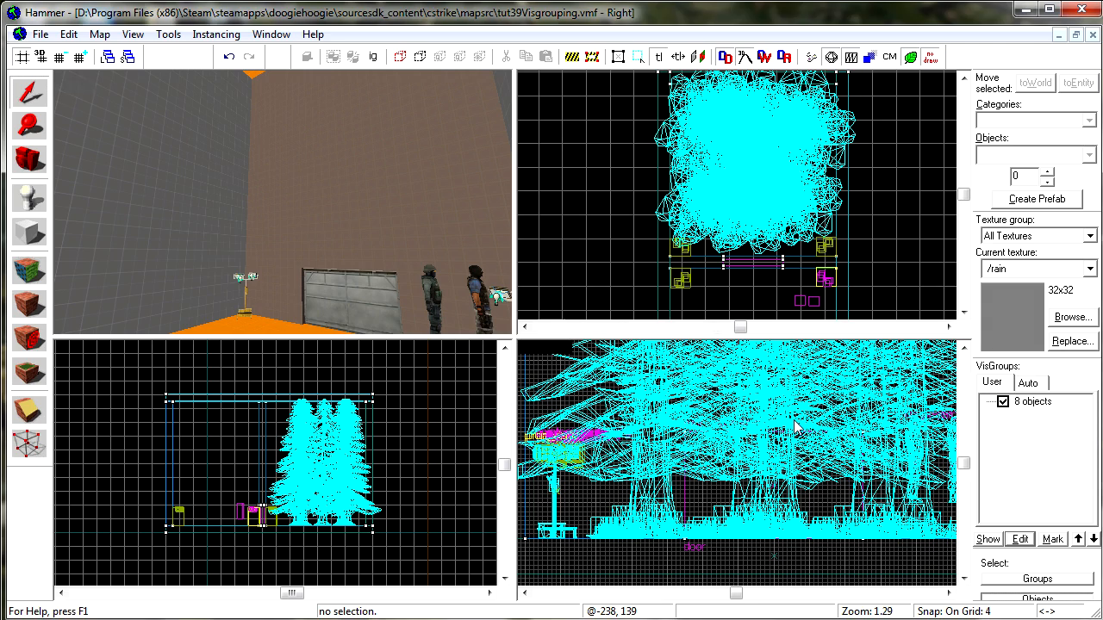
{"action": "scroll", "coordinate": [793, 427], "scroll_direction": "down", "scroll_amount": 2}
{"action": "scroll", "coordinate": [856, 368], "scroll_direction": "up", "scroll_amount": 2}
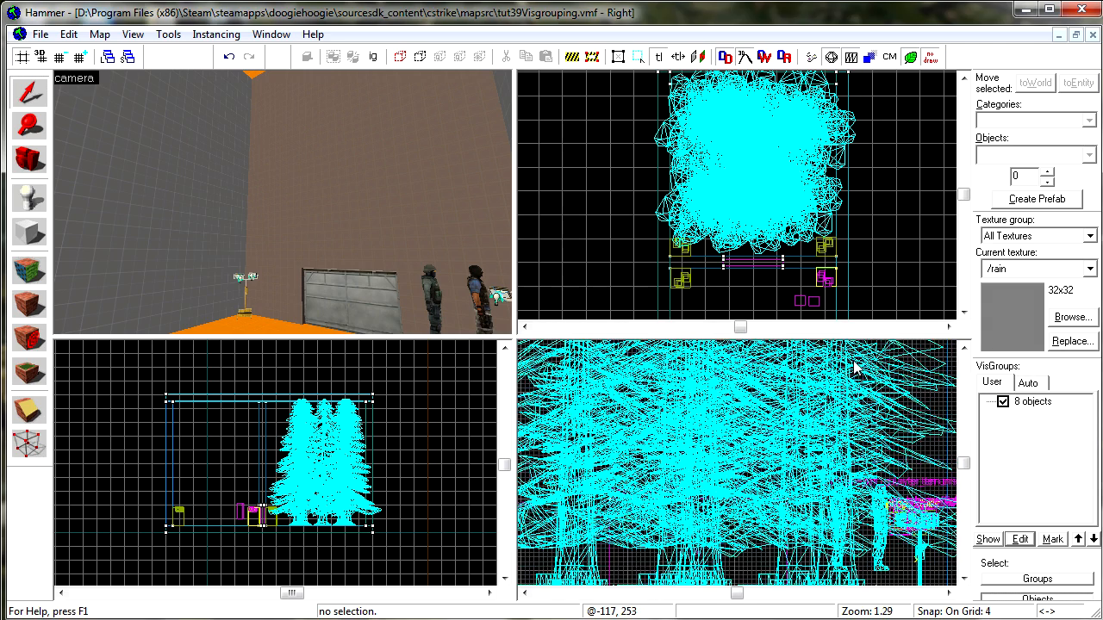
{"action": "left_click", "coordinate": [1003, 402]}
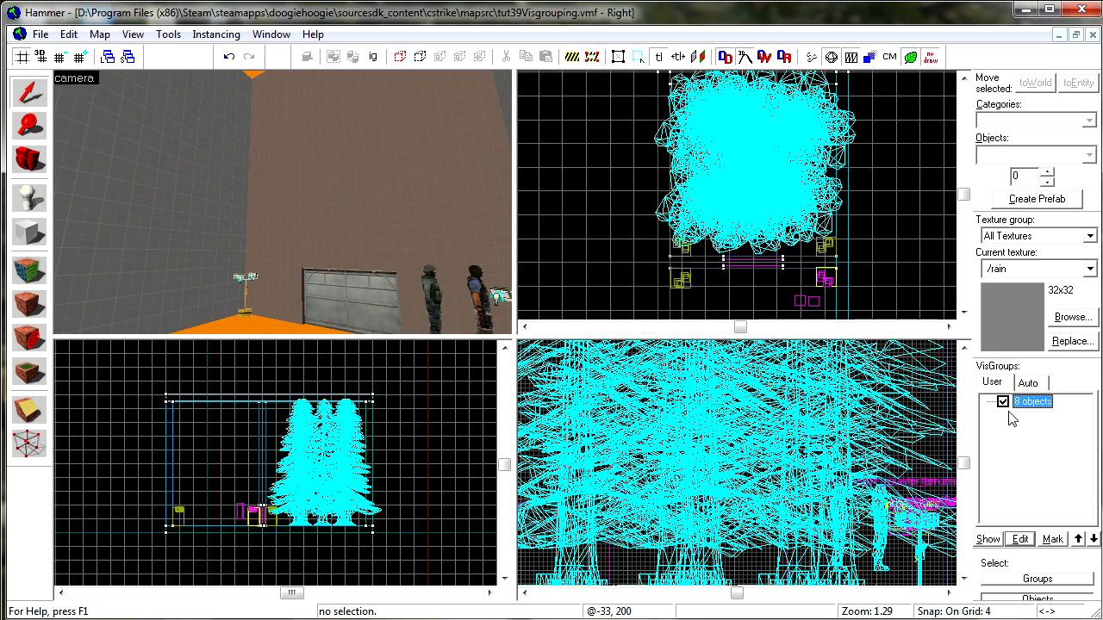